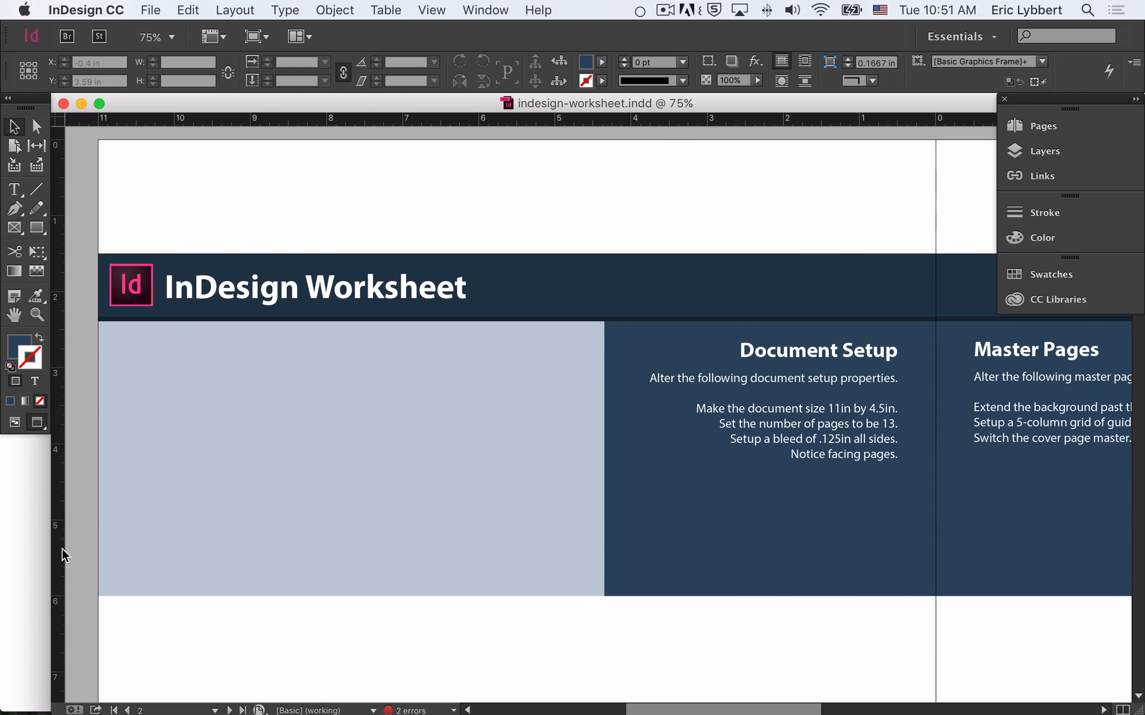
# Hide the document rulers and show them again, twice in a row
pyautogui.click(440, 11)
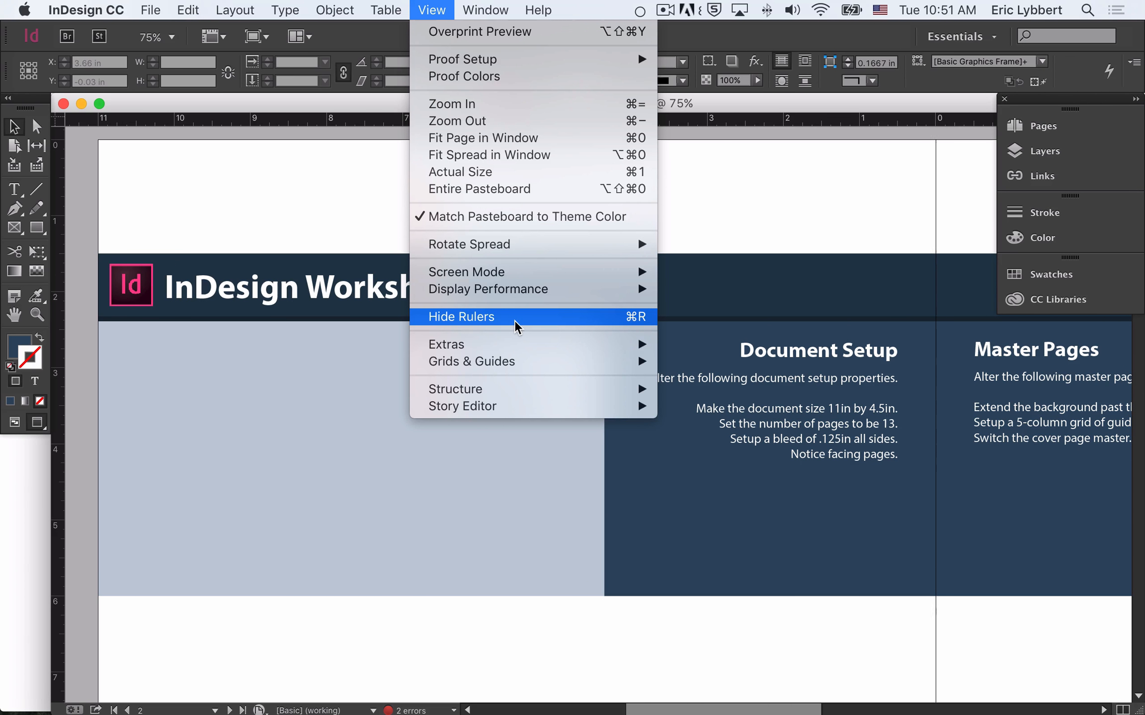
pyautogui.click(481, 318)
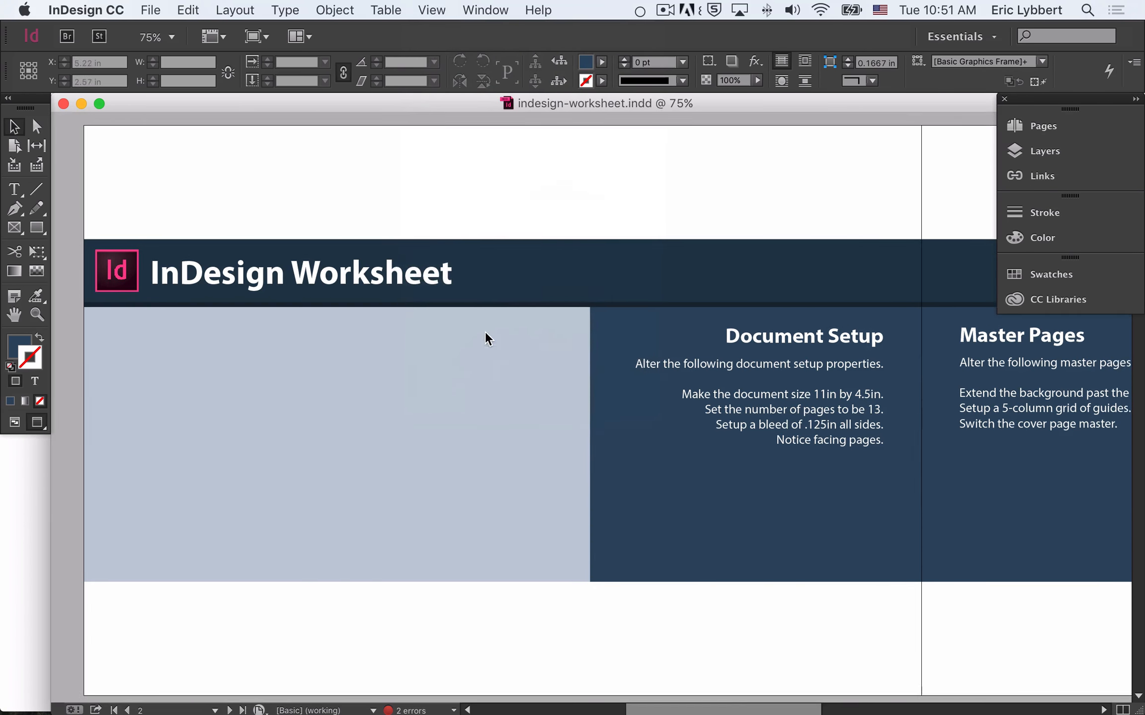
pyautogui.click(427, 10)
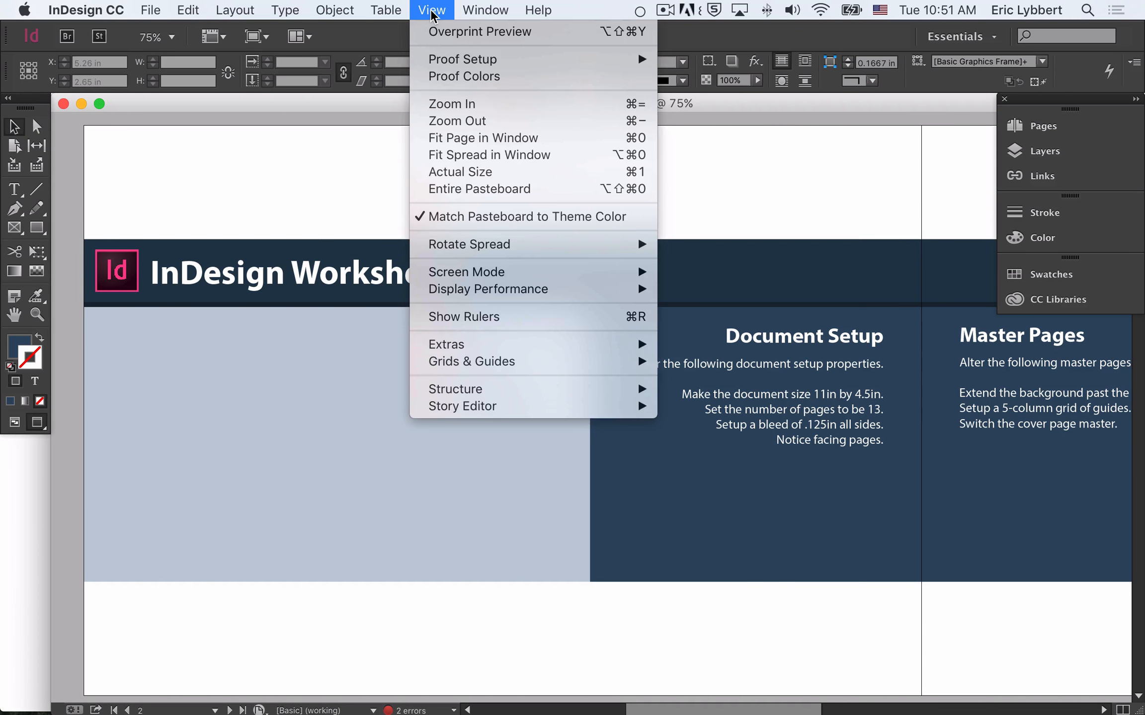
pyautogui.click(511, 318)
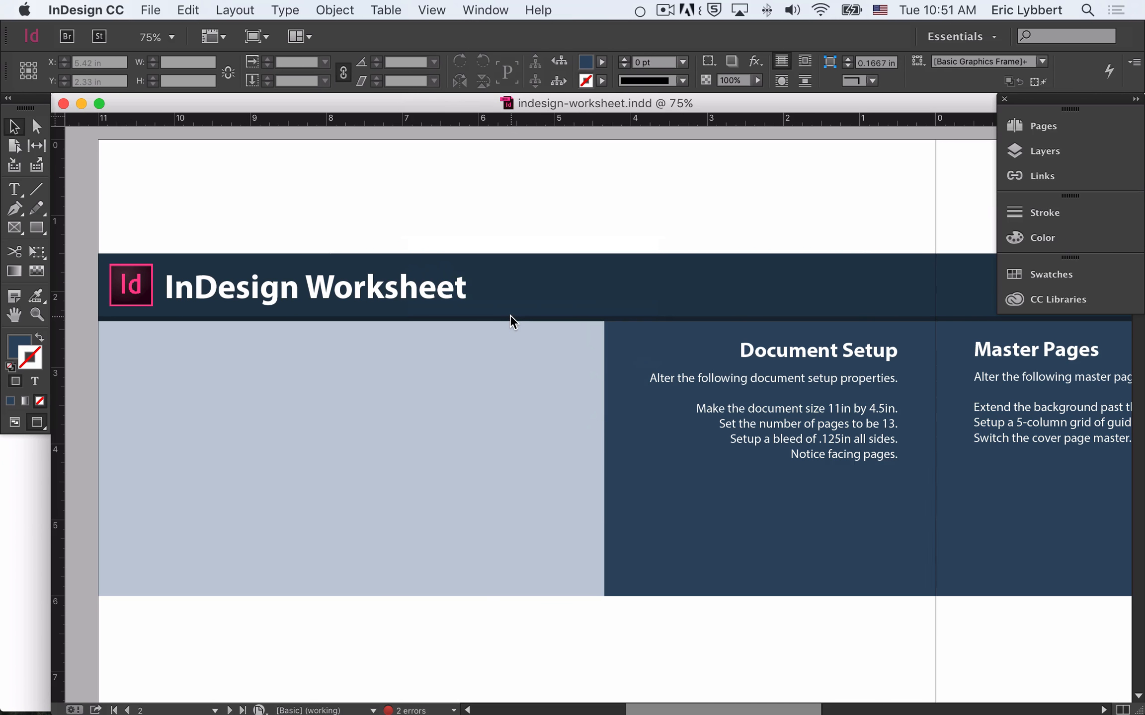
pyautogui.press('super+r')
pyautogui.press('super+r')
# Review the measurement units offered for both rulers and set the vertical ruler to inches
pyautogui.rightClick(341, 119)
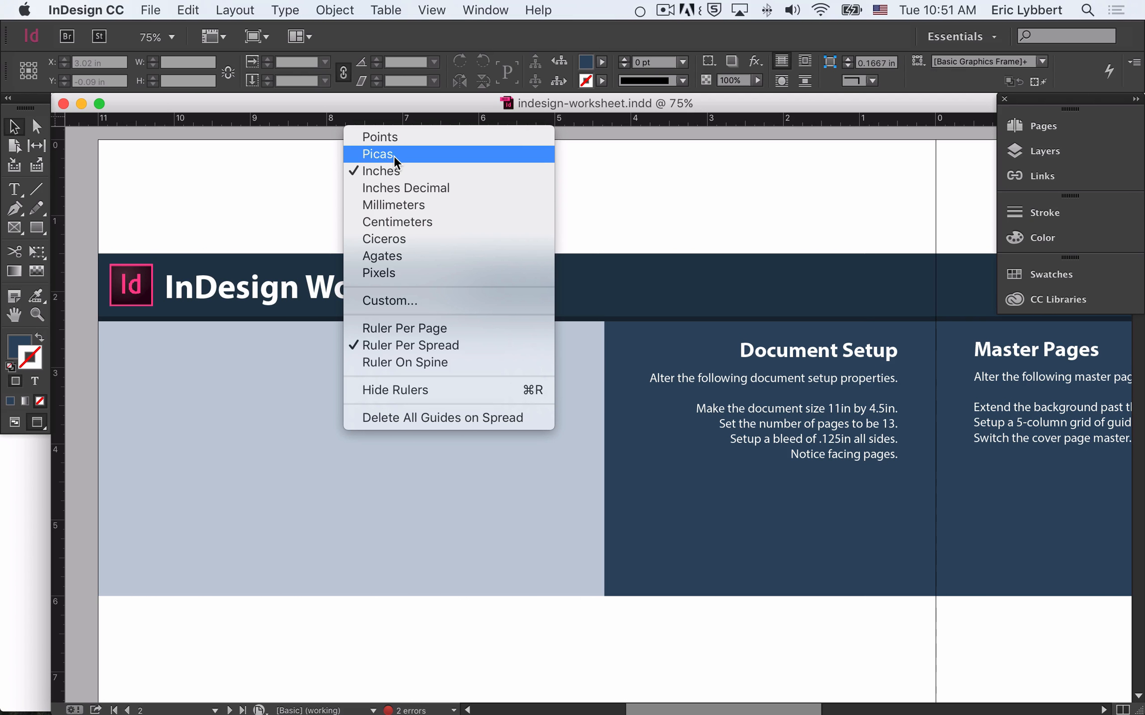
pyautogui.click(62, 250)
pyautogui.rightClick(60, 259)
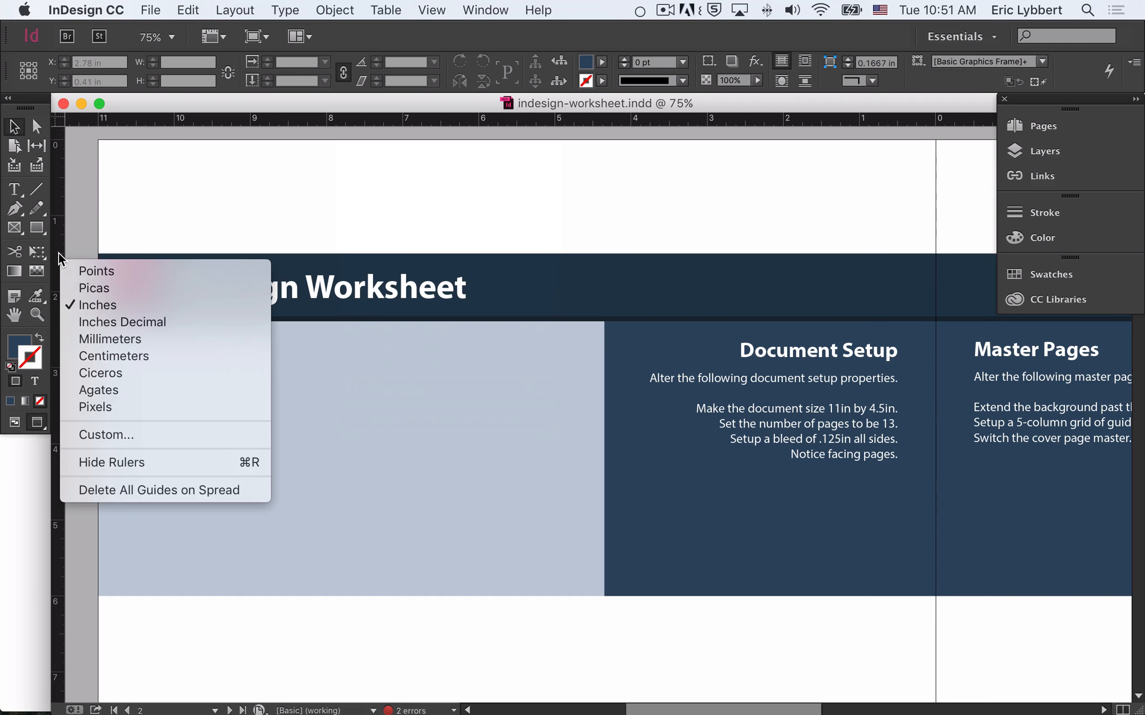
pyautogui.click(102, 305)
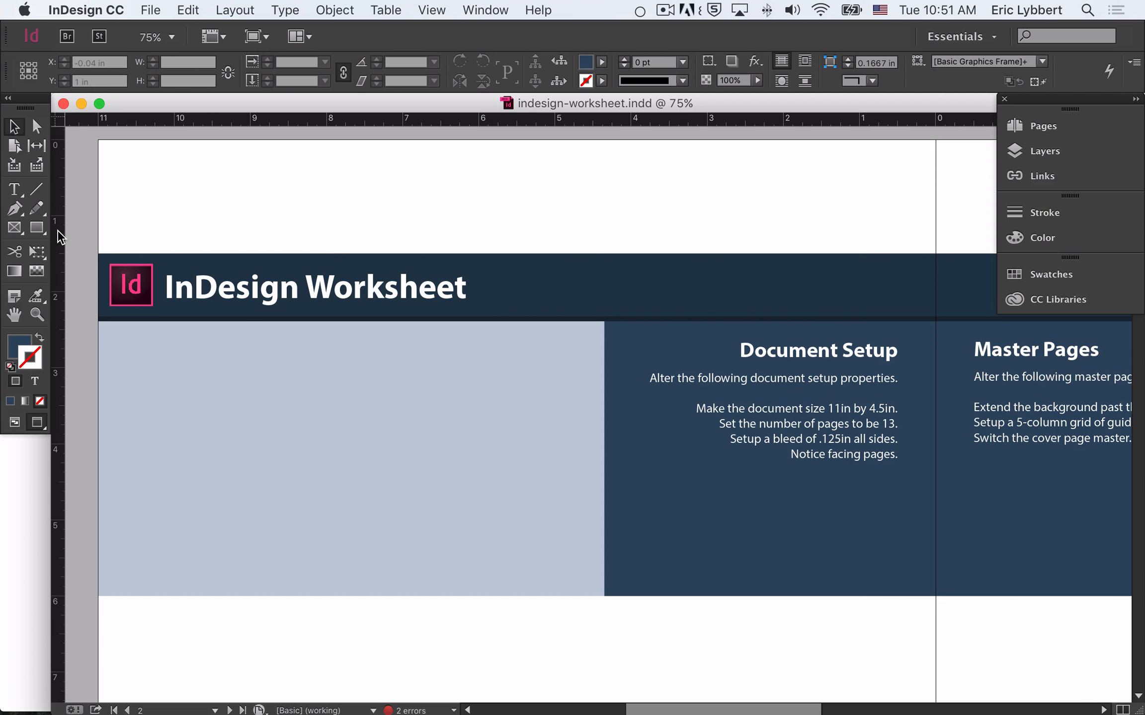
# Compare the Preview and Normal screen modes, leaving the worksheet in Normal mode with its margins and guides displayed
pyautogui.moveTo(58, 235)
pyautogui.mouseDown()
pyautogui.moveTo(456, 224)
pyautogui.moveTo(55, 243)
pyautogui.mouseUp()
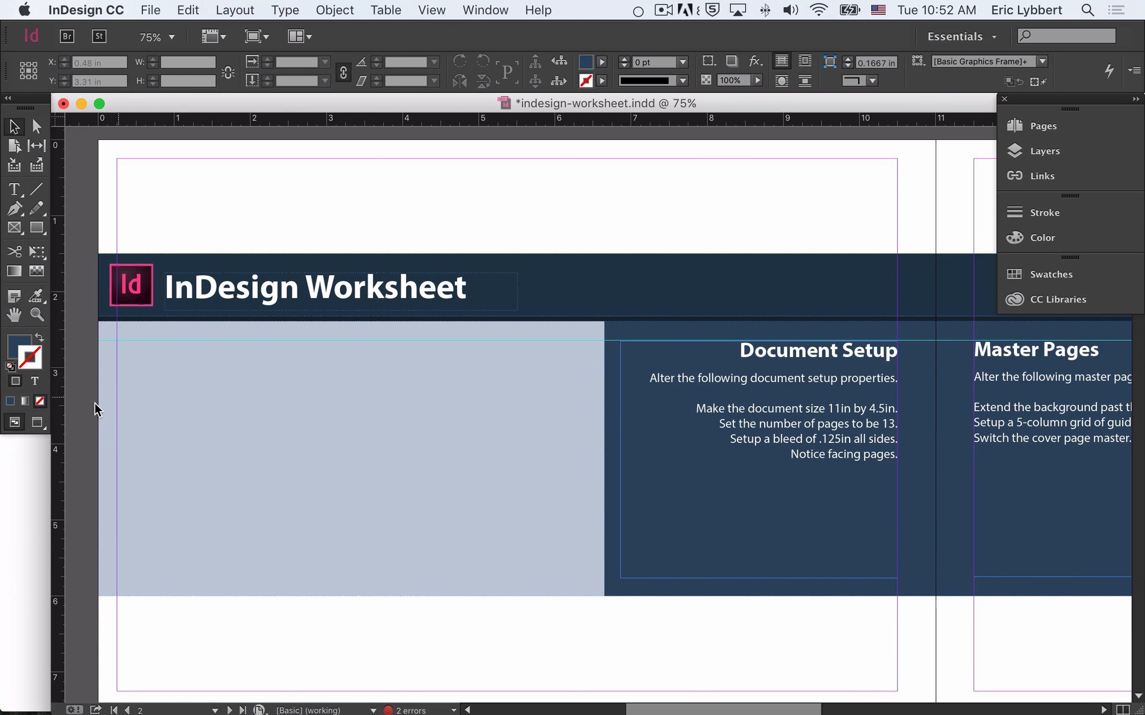
pyautogui.click(15, 423)
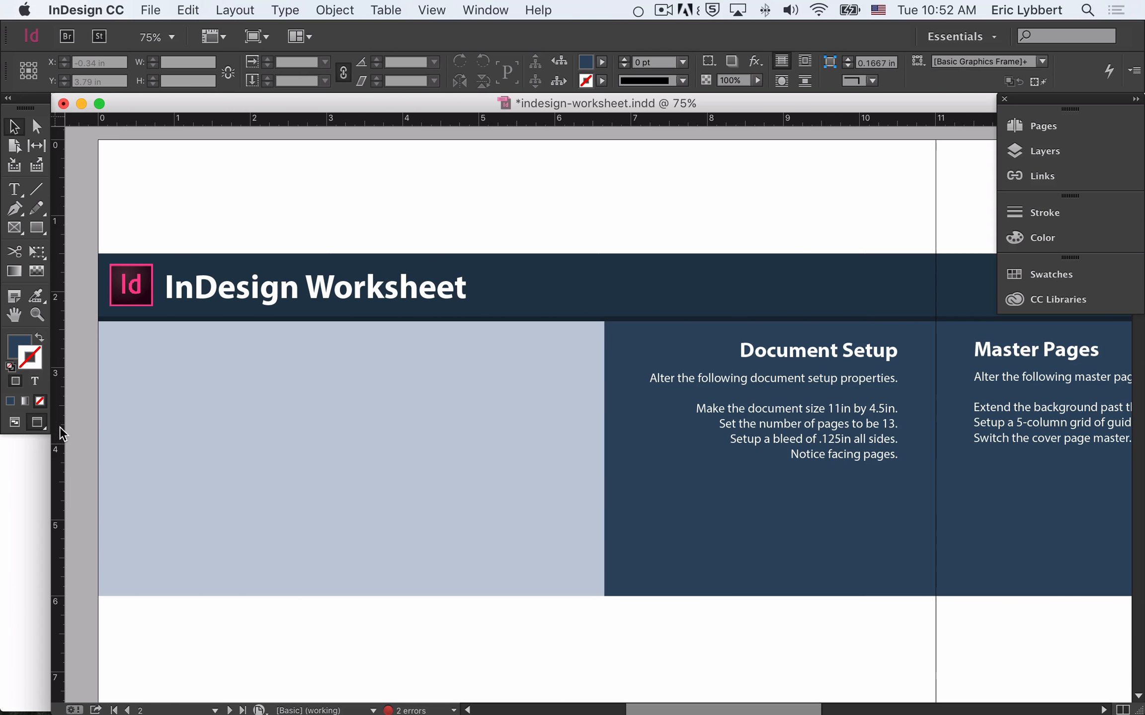
pyautogui.click(14, 422)
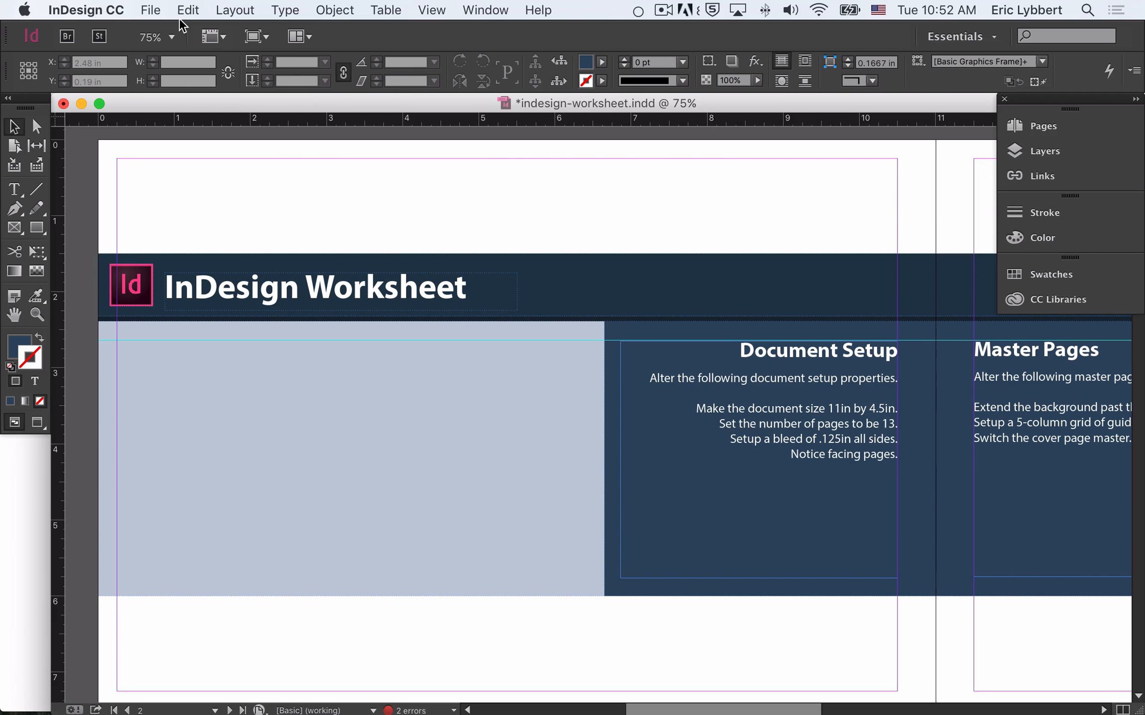
pyautogui.click(151, 11)
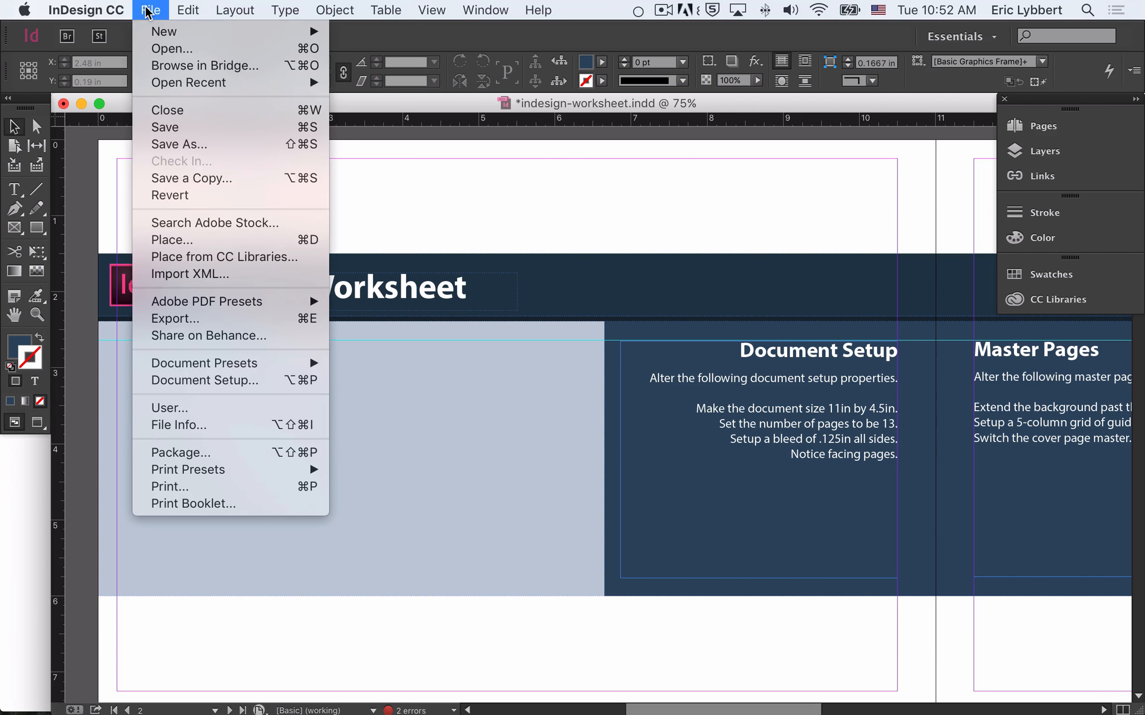
pyautogui.moveTo(299, 31)
pyautogui.click(382, 44)
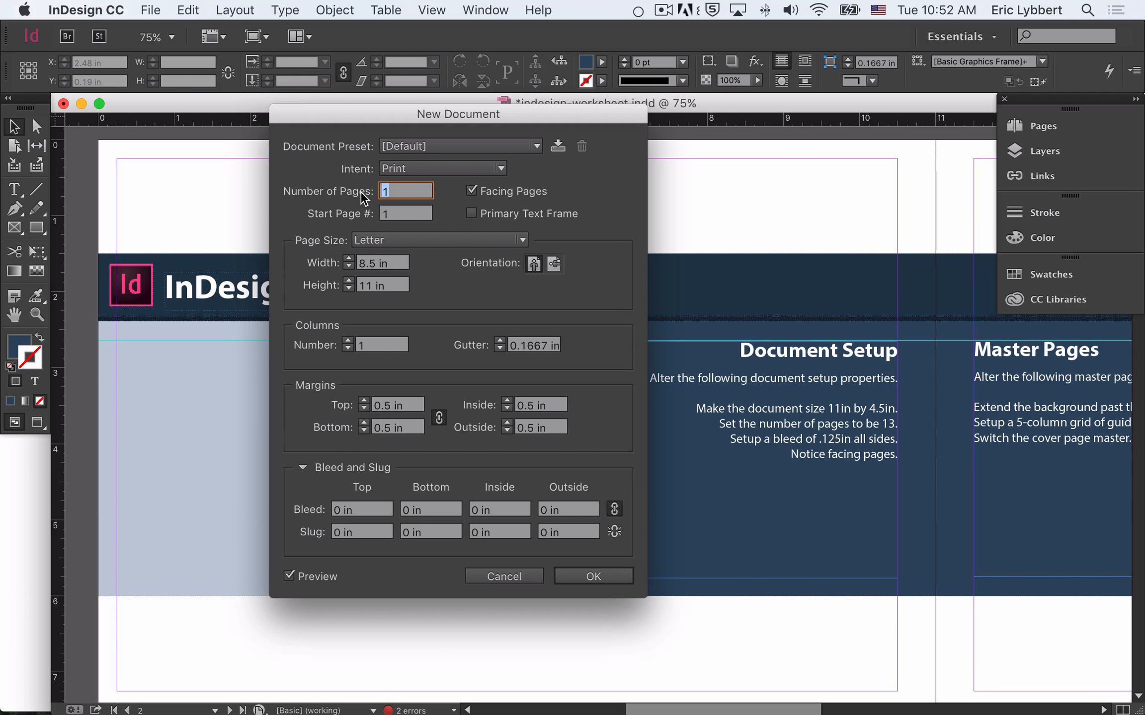
pyautogui.click(375, 263)
pyautogui.tripleClick(378, 284)
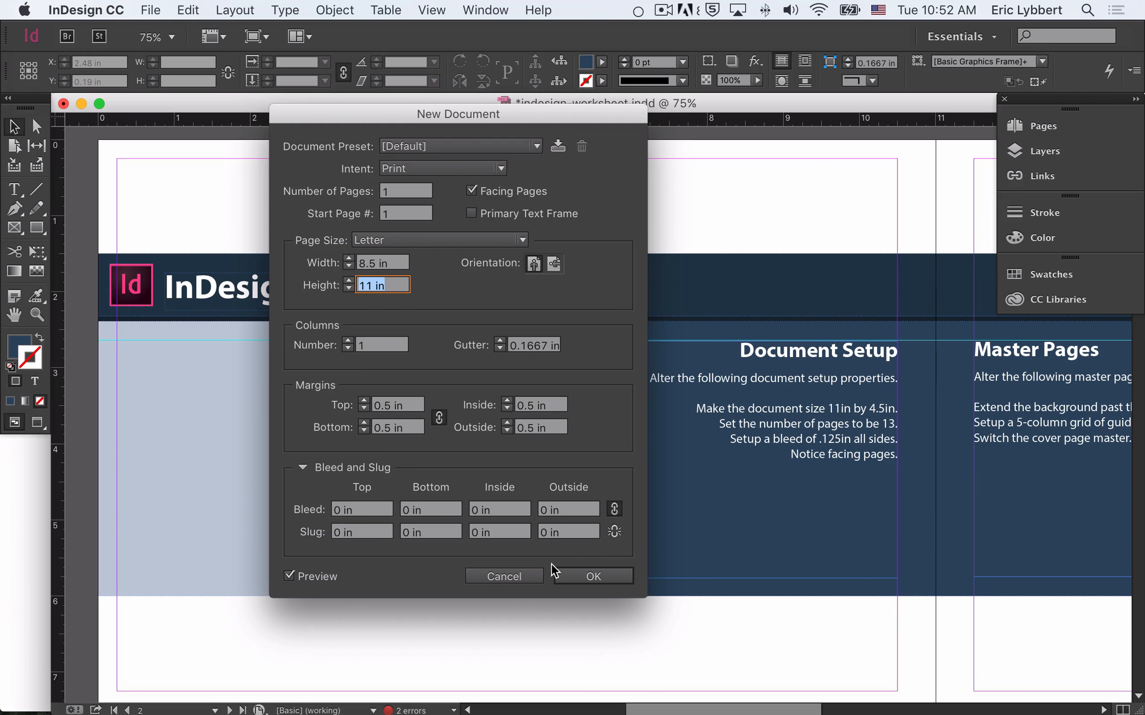
pyautogui.click(521, 579)
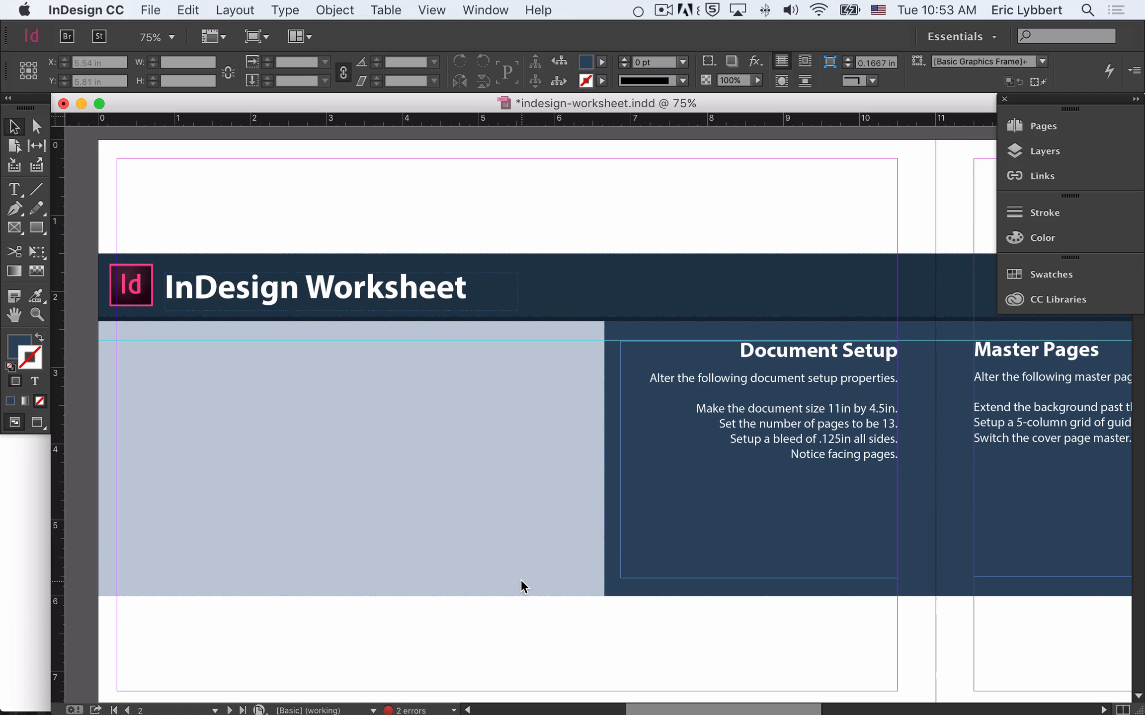
# Set the page height to 4.5 in in Document Setup, keeping the width at 11 in
pyautogui.hscroll(-2, 516, 545)
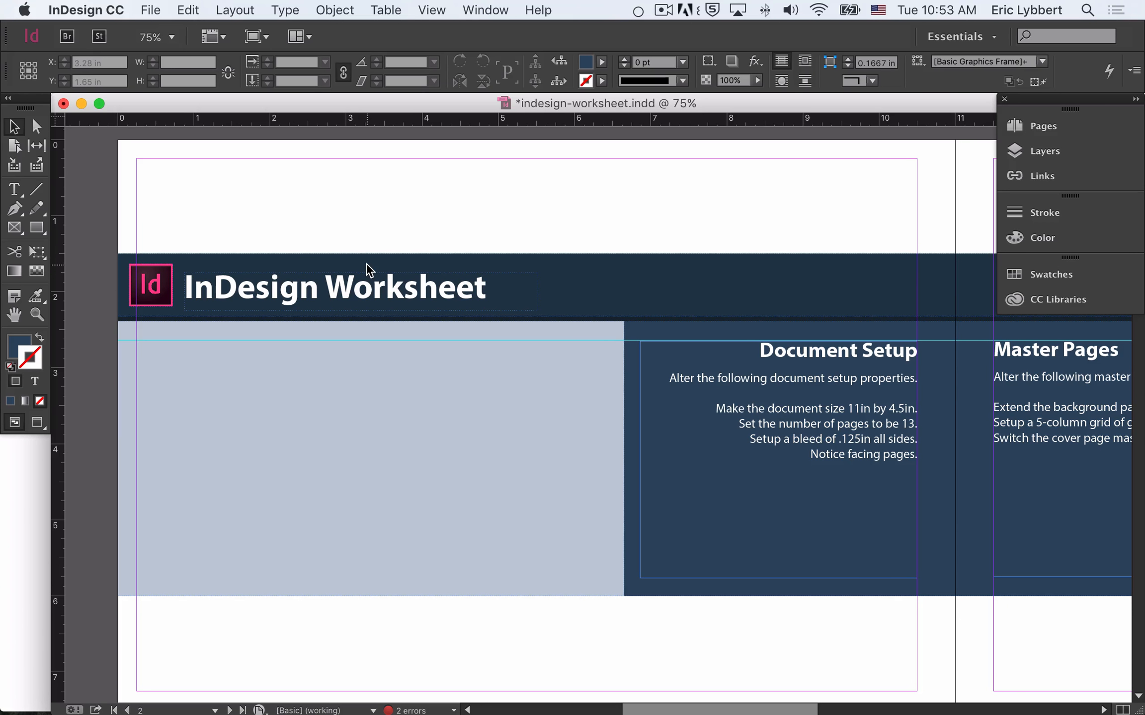
pyautogui.click(114, 10)
pyautogui.moveTo(148, 9)
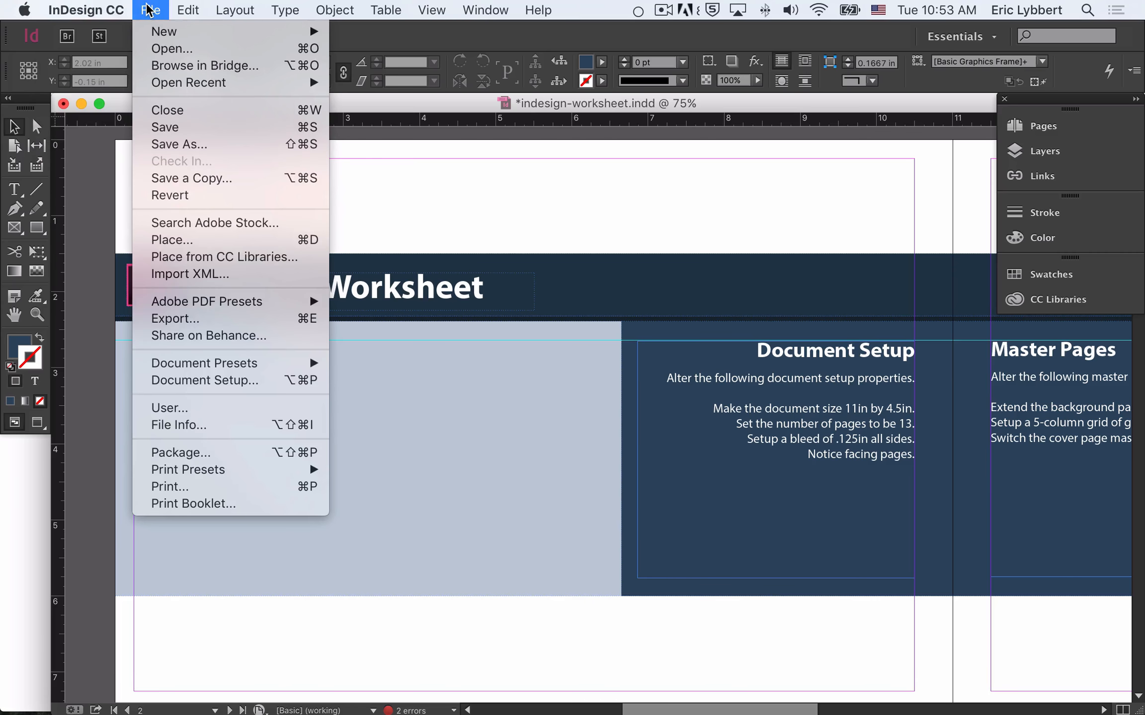
pyautogui.click(242, 380)
pyautogui.moveTo(505, 209); pyautogui.dragTo(362, 172)
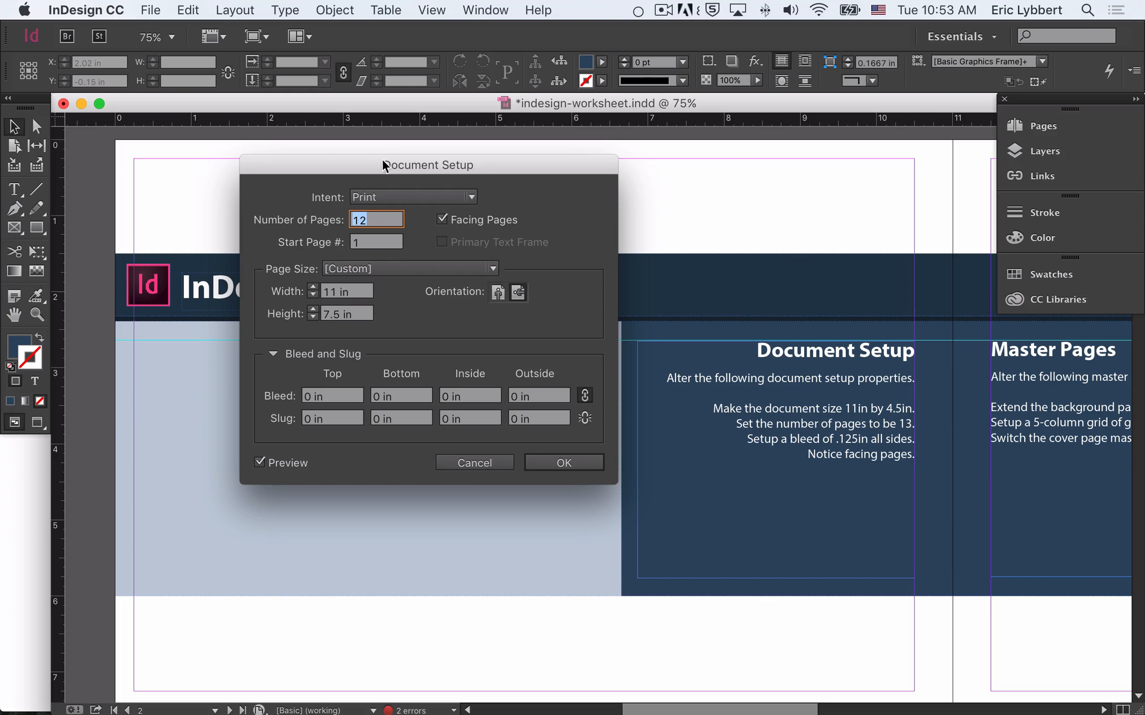
pyautogui.moveTo(383, 163); pyautogui.dragTo(937, 194)
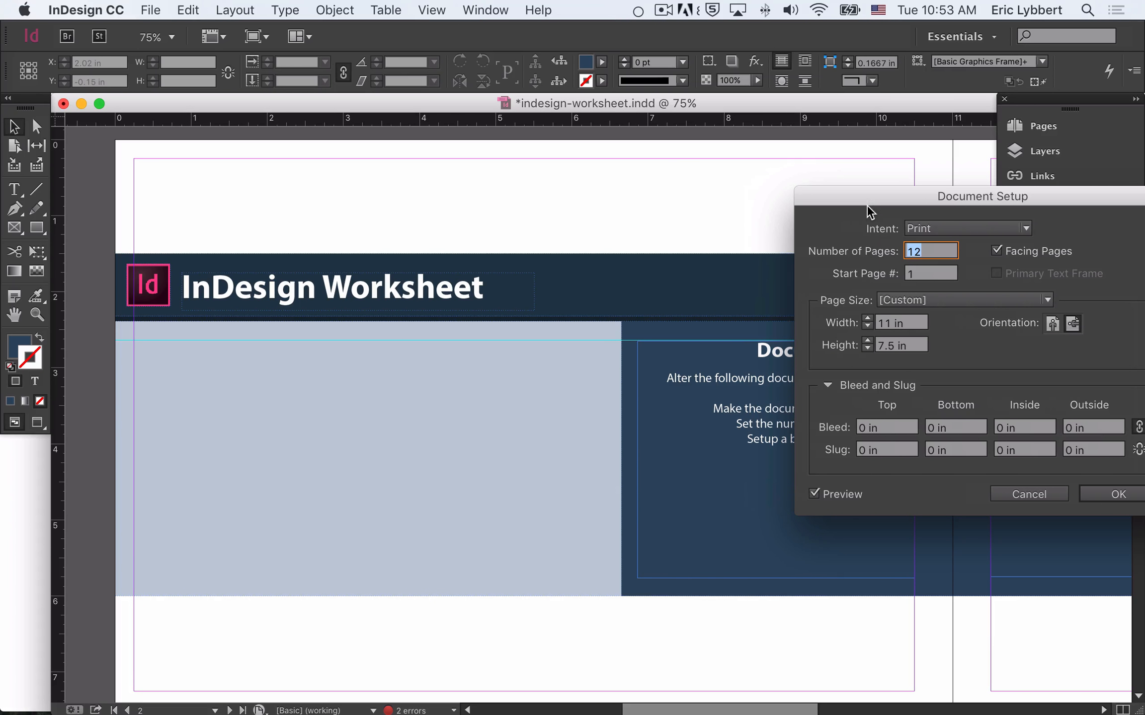
pyautogui.moveTo(871, 204); pyautogui.dragTo(376, 239)
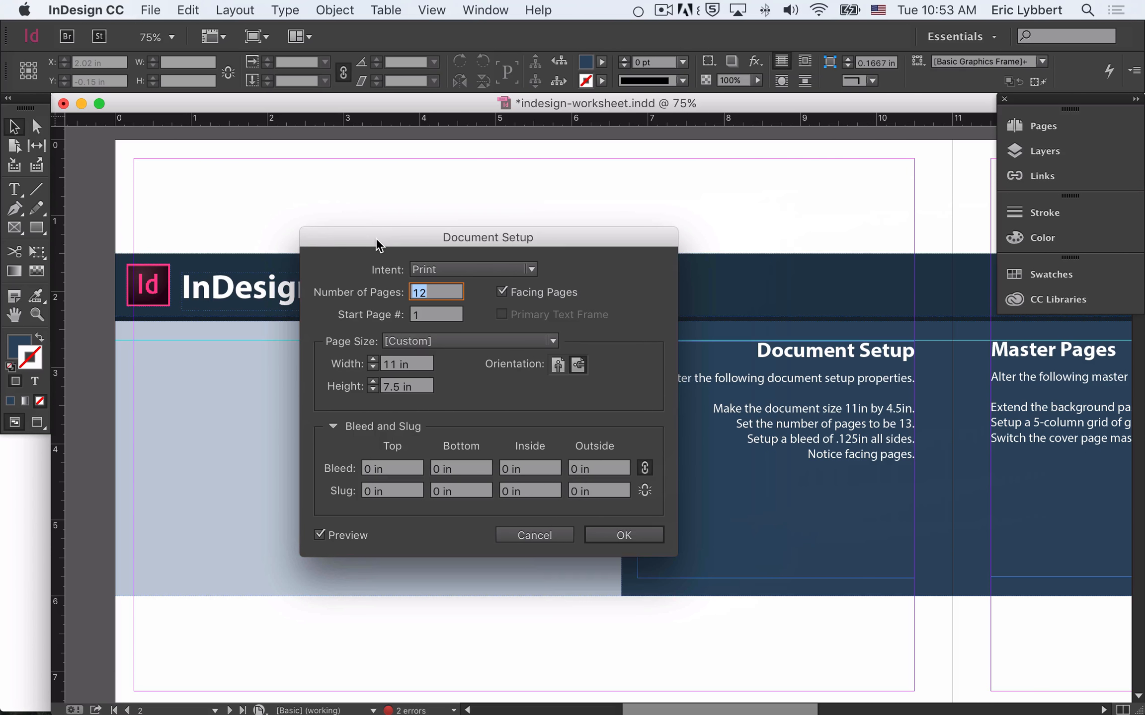
pyautogui.click(419, 386)
pyautogui.write('4.5')
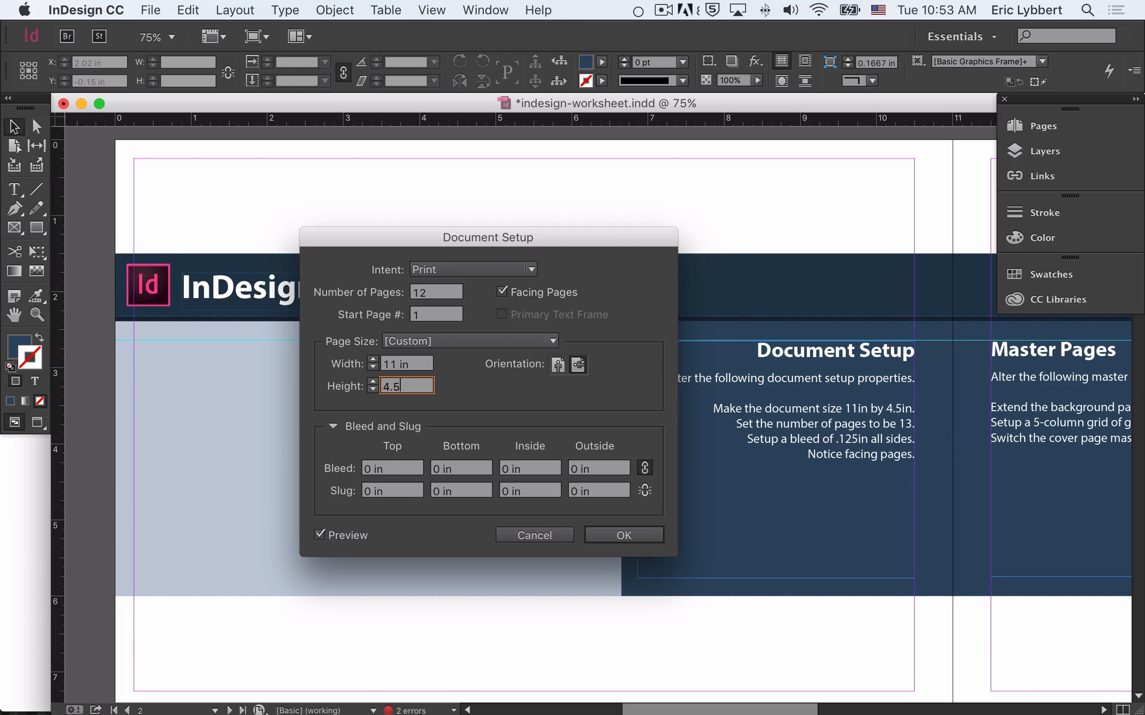
pyautogui.write('in')
pyautogui.click(400, 364)
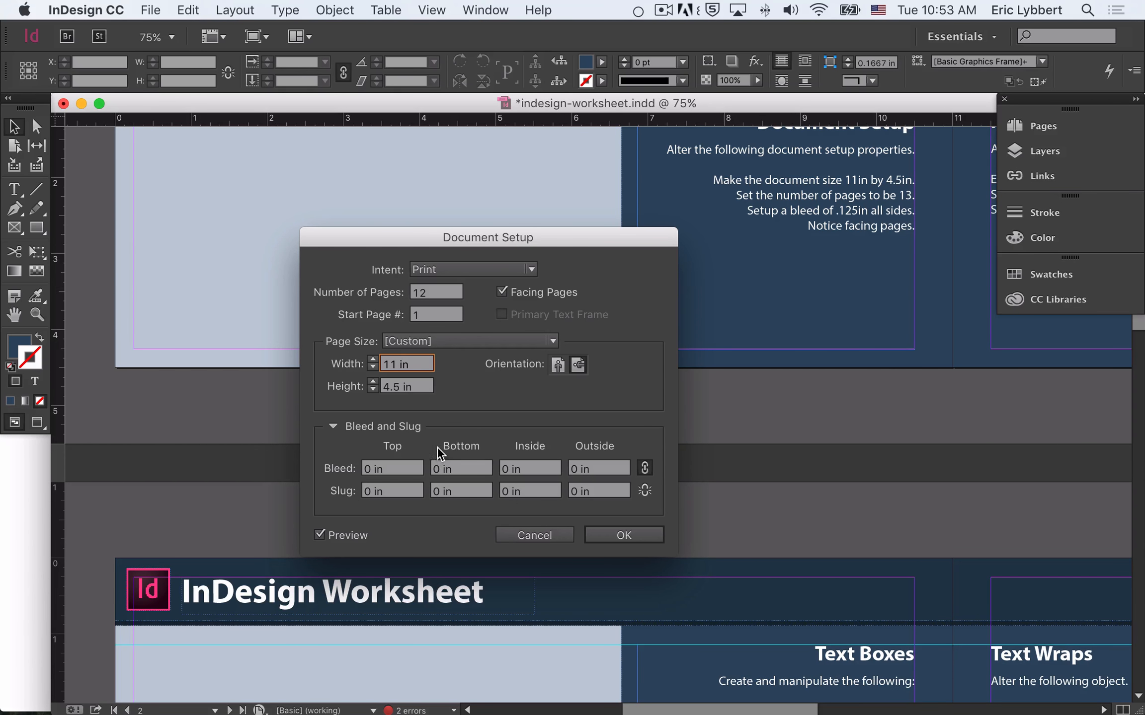
pyautogui.press('Tab')
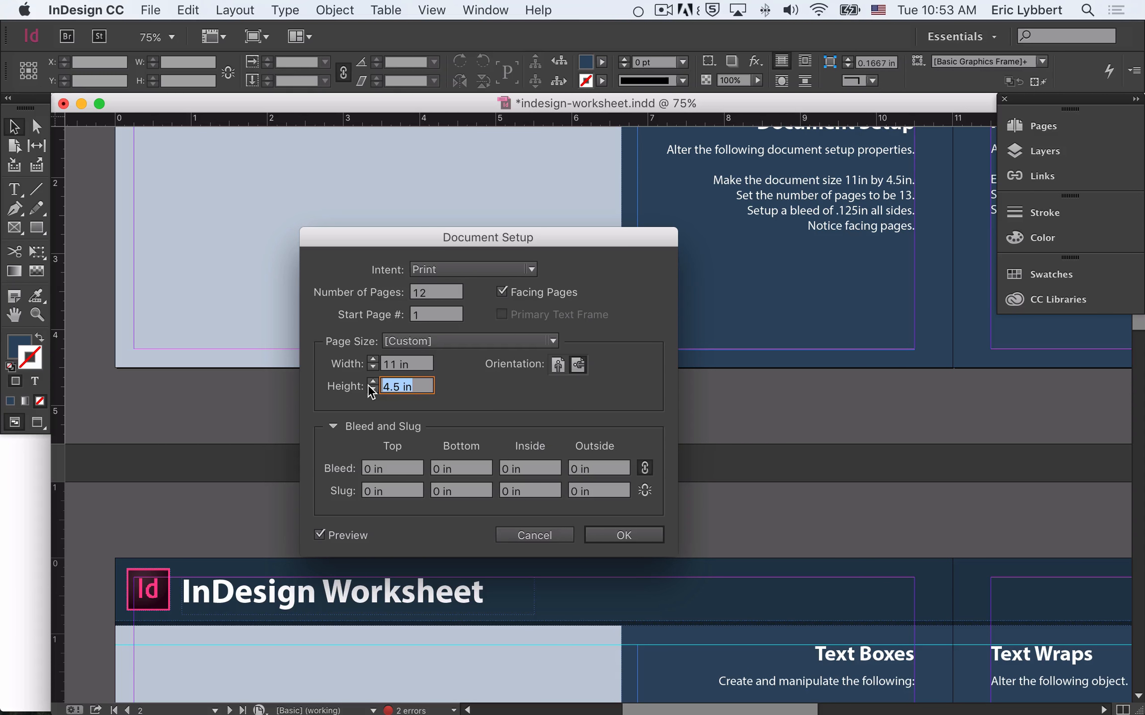
# Compare the resized pages with the preview off and on, and apply the new document size
pyautogui.click(322, 536)
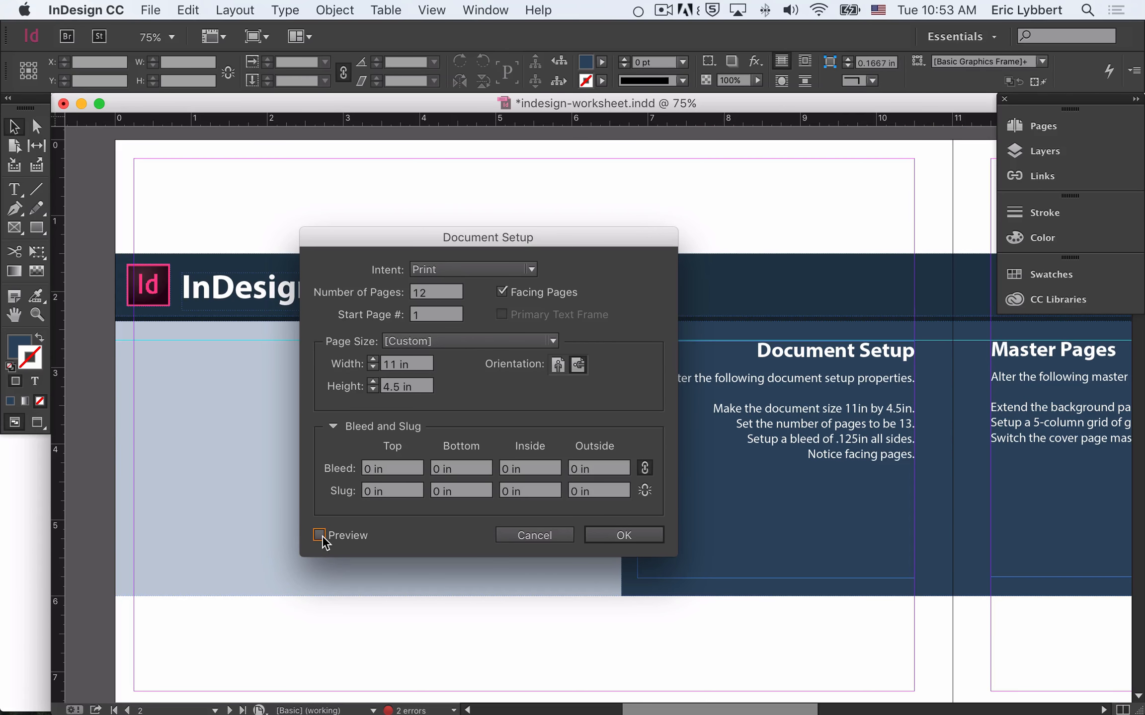
pyautogui.click(320, 535)
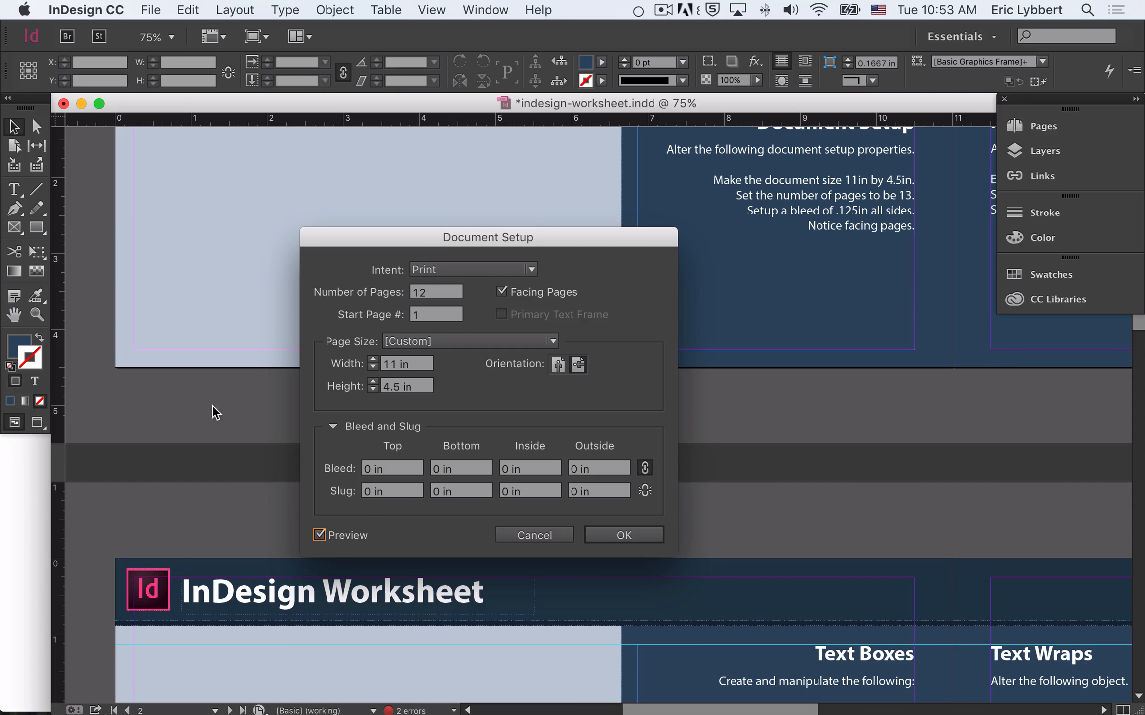
pyautogui.click(607, 538)
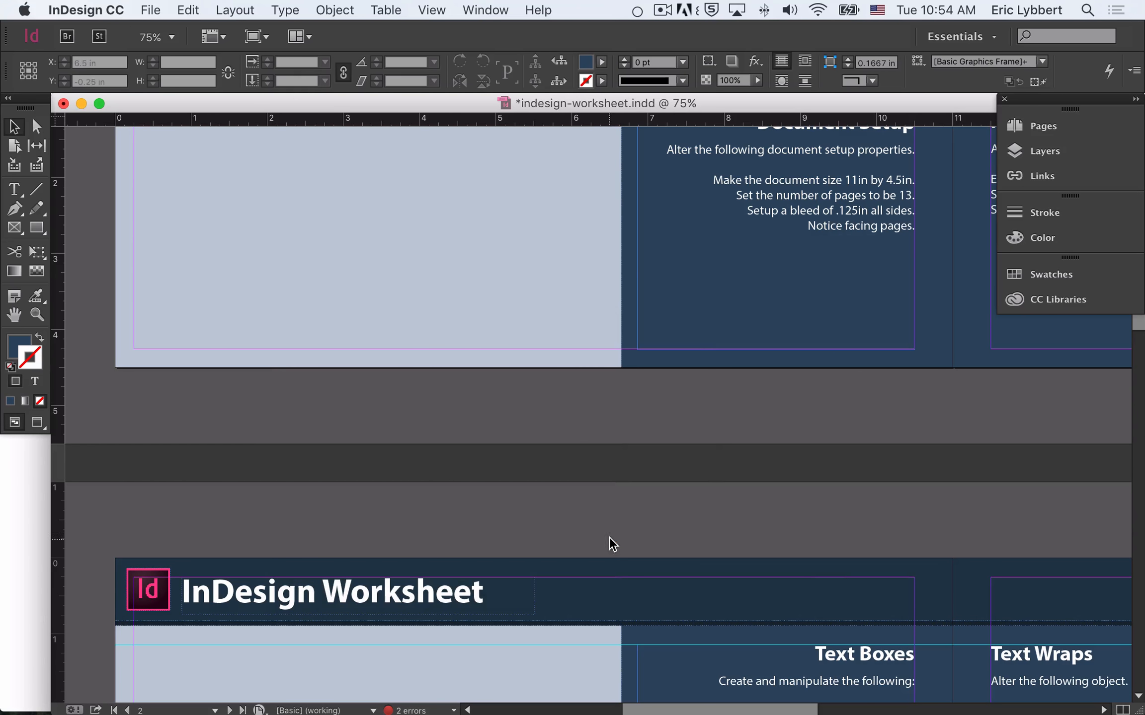
# Examine how the content fits the resized pages, from the cover through the final page of the document
pyautogui.scroll(7, 609, 538)
pyautogui.scroll(7, 642, 501)
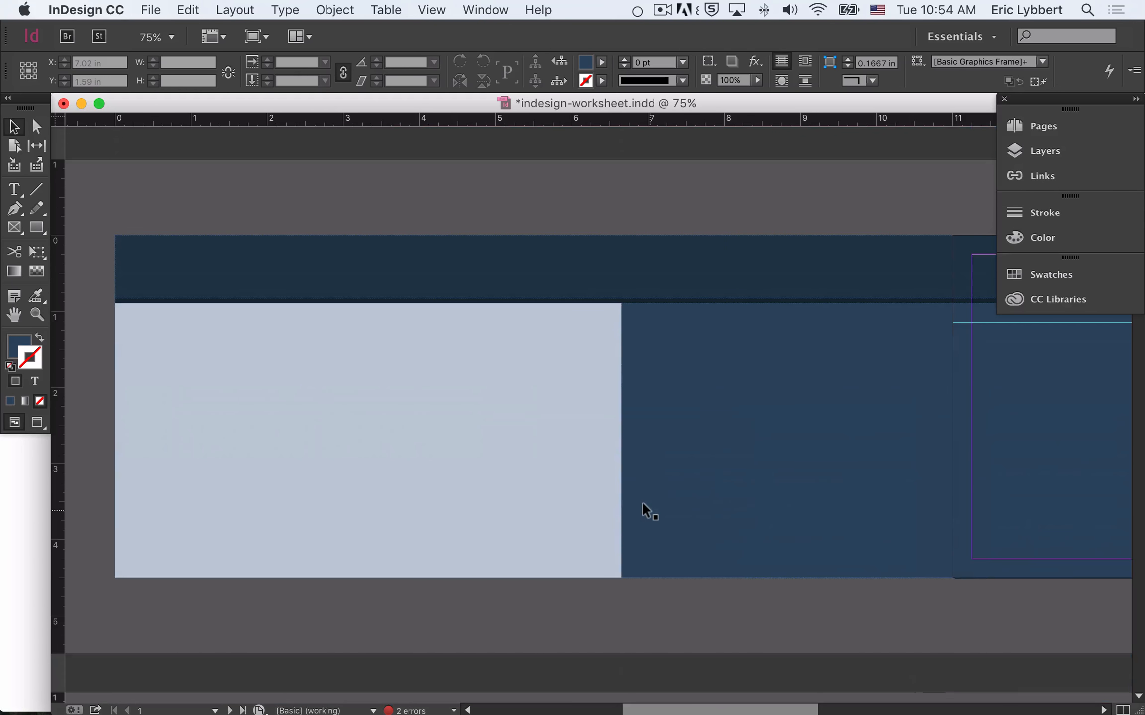
pyautogui.scroll(-8, 641, 502)
pyautogui.scroll(-6, 641, 502)
pyautogui.scroll(3, 642, 502)
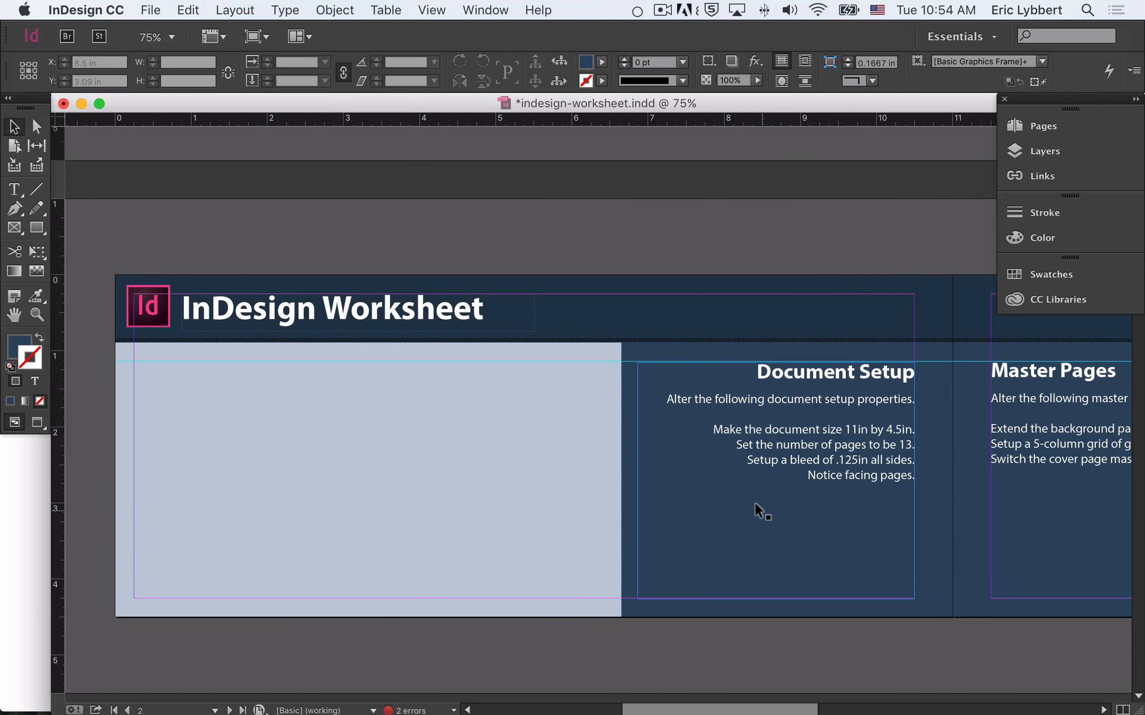
pyautogui.scroll(-20, 753, 503)
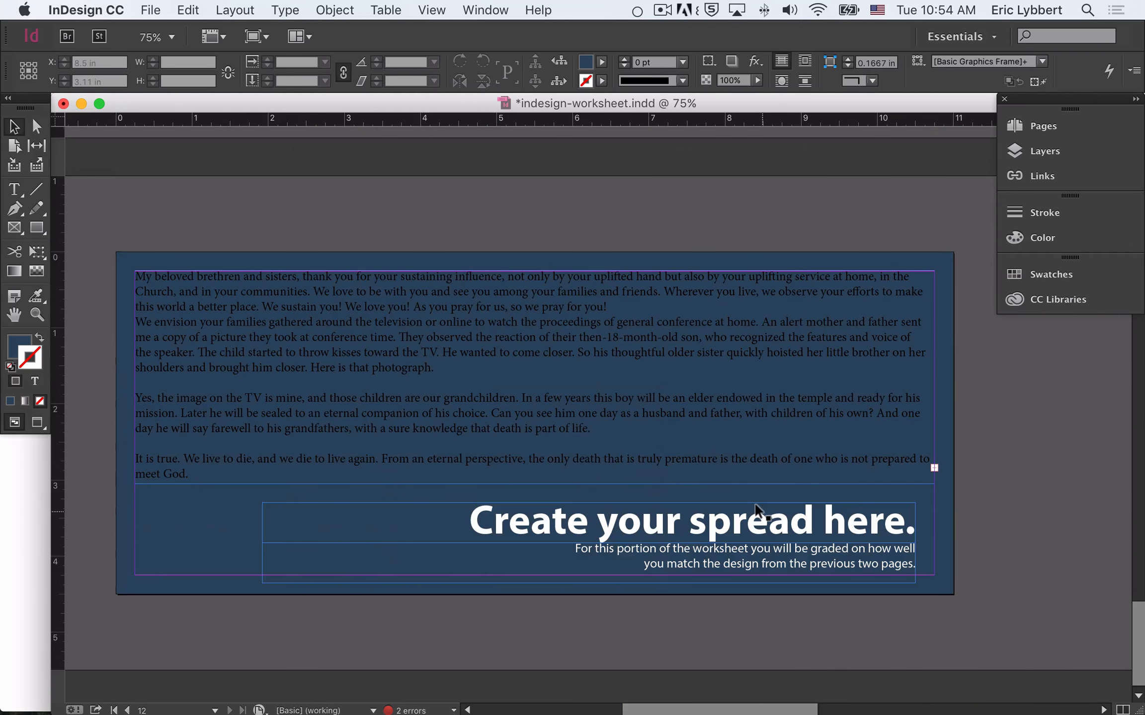
pyautogui.scroll(3, 755, 504)
pyautogui.scroll(-3, 755, 504)
pyautogui.scroll(20, 754, 507)
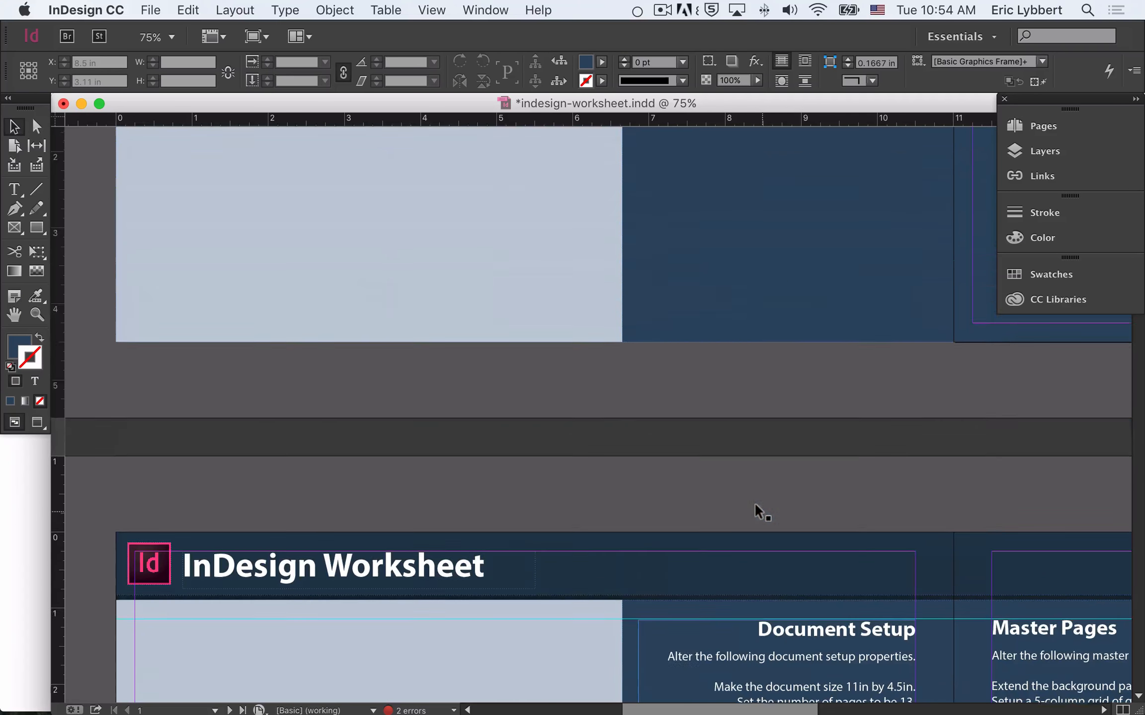
pyautogui.scroll(-5, 753, 503)
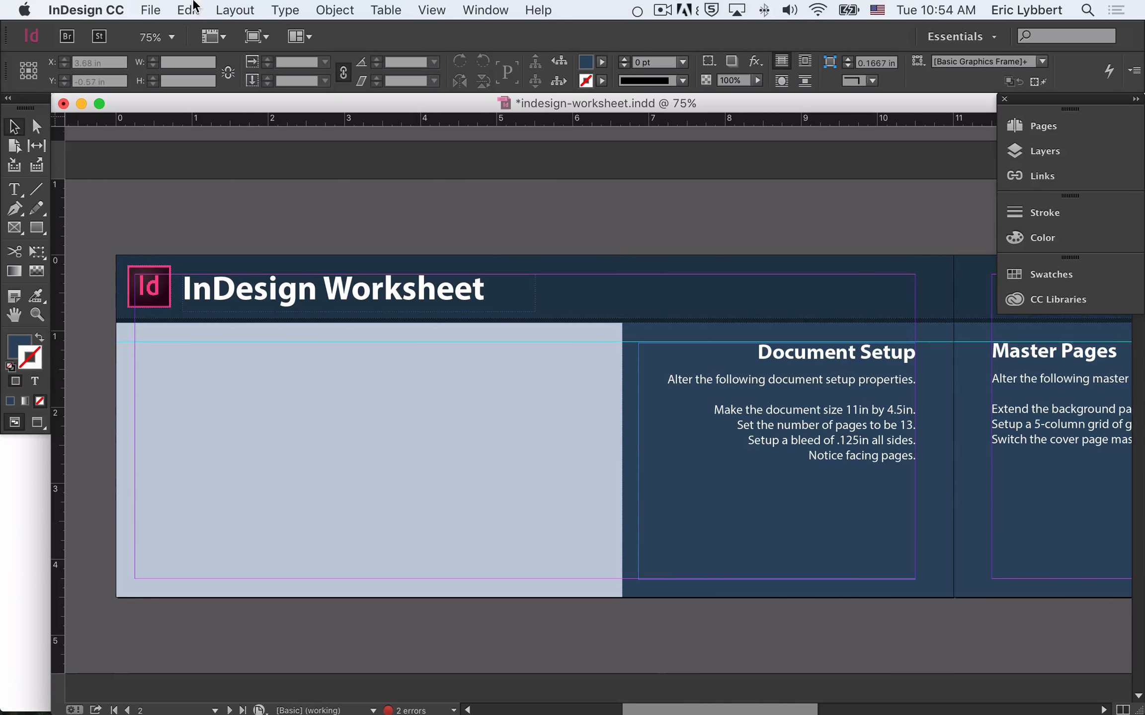
# Set the document's number of pages to 13 in Document Setup and check the end of the document
pyautogui.click(150, 10)
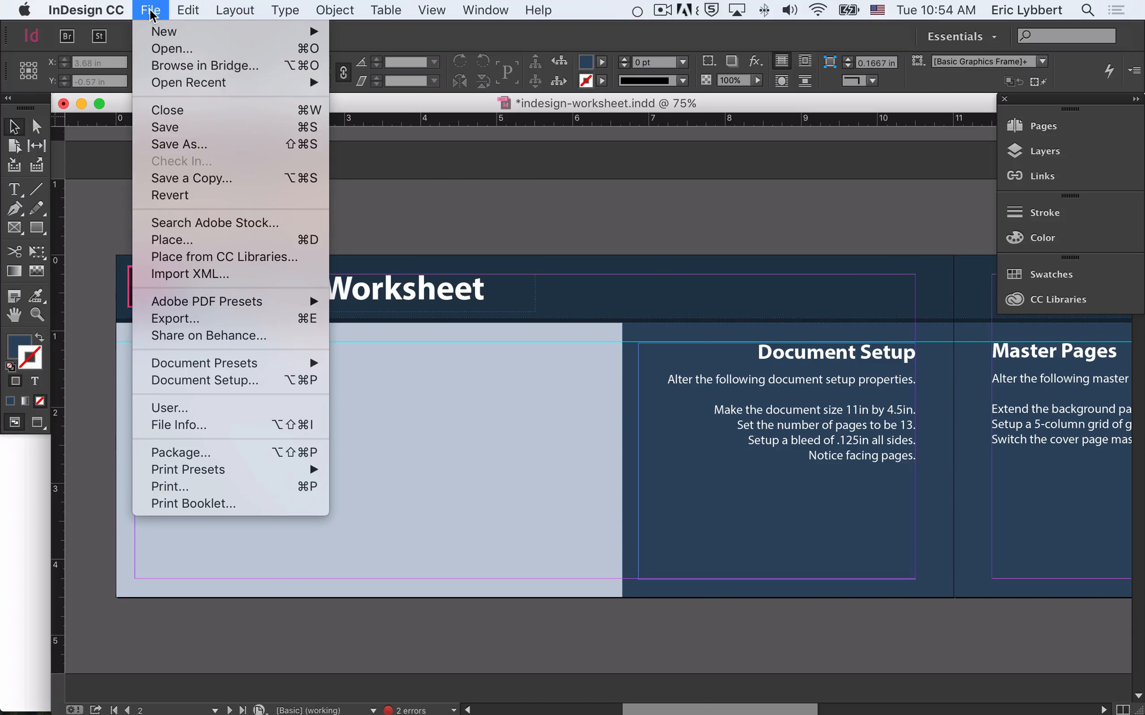
pyautogui.click(227, 380)
pyautogui.click(422, 292)
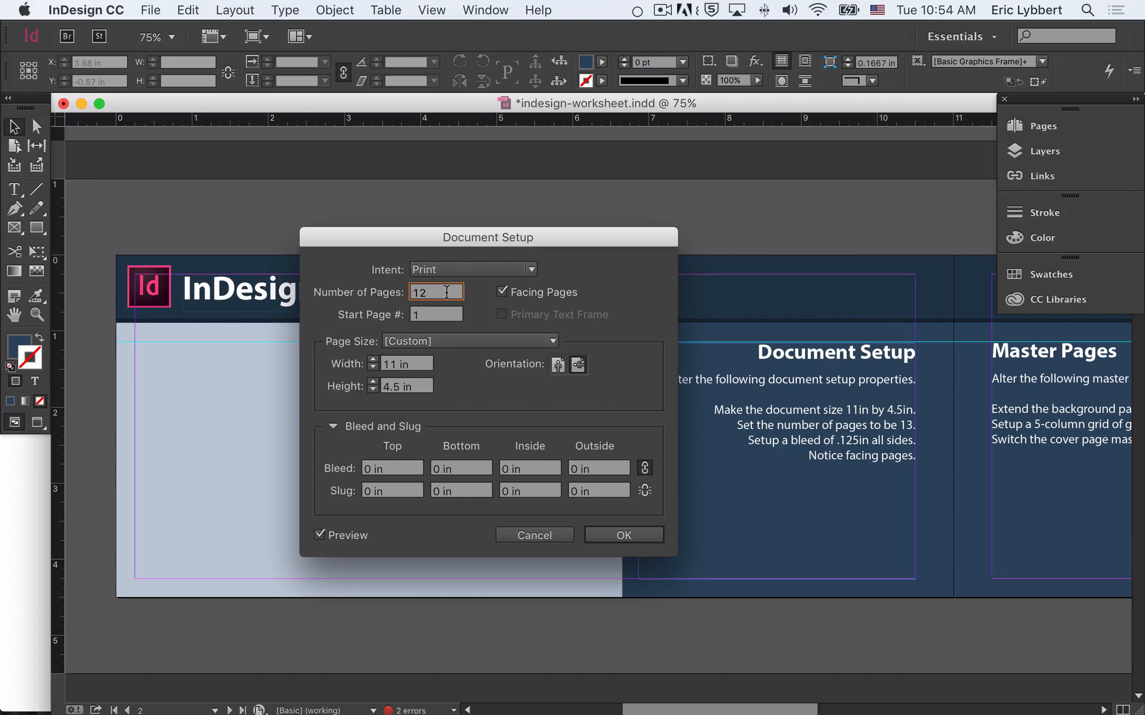
pyautogui.moveTo(446, 292); pyautogui.dragTo(396, 293)
pyautogui.write('1')
pyautogui.click(621, 534)
pyautogui.scroll(-20, 533, 477)
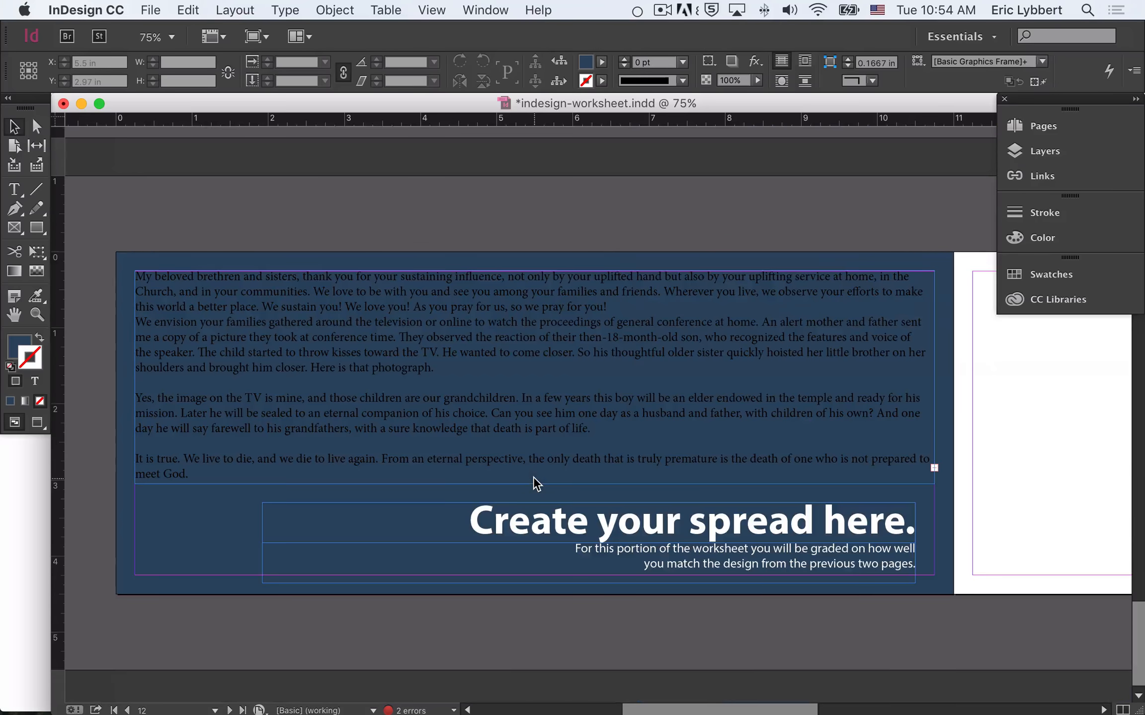
pyautogui.hscroll(15, 548, 463)
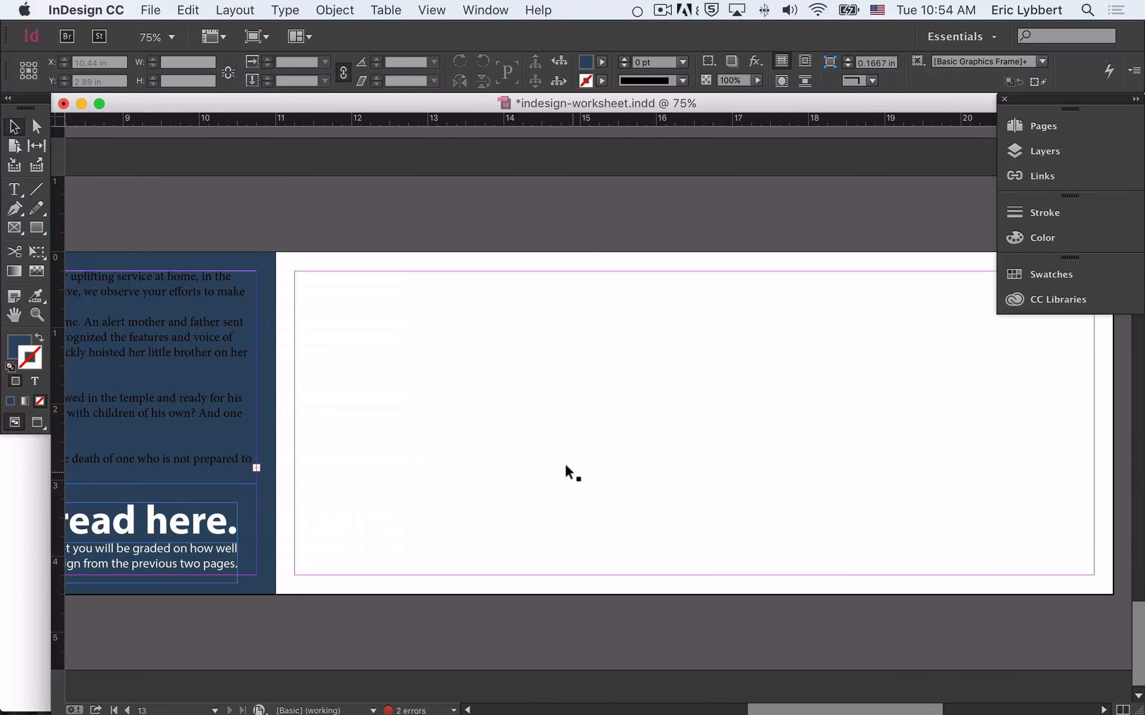
pyautogui.hscroll(-15, 565, 463)
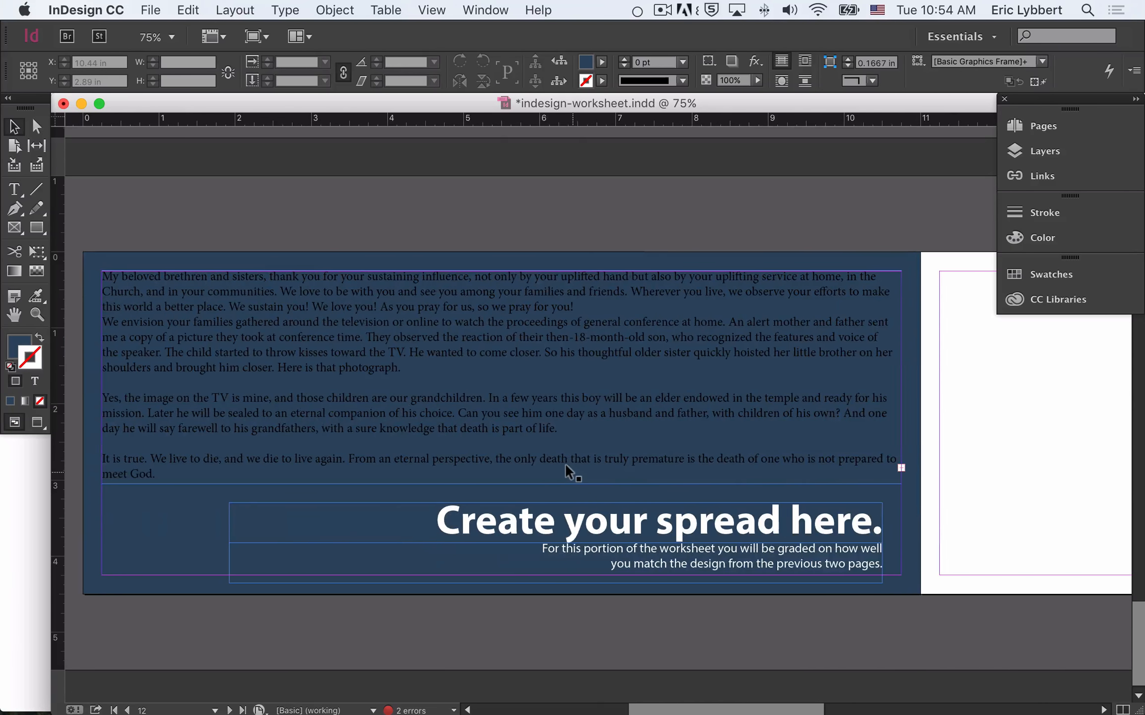
# Set linked bleed values of 0.125 in on all sides in Document Setup and inspect the bleed guides around the worksheet spread
pyautogui.scroll(15, 565, 462)
pyautogui.scroll(20, 564, 462)
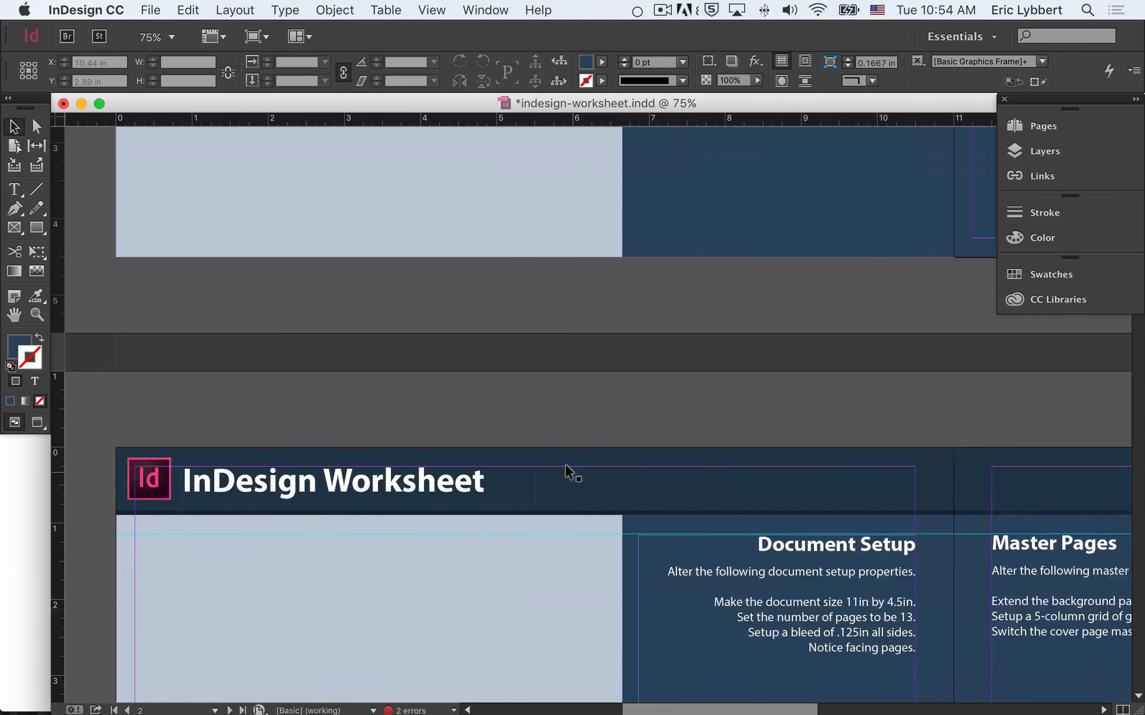
pyautogui.scroll(2, 565, 466)
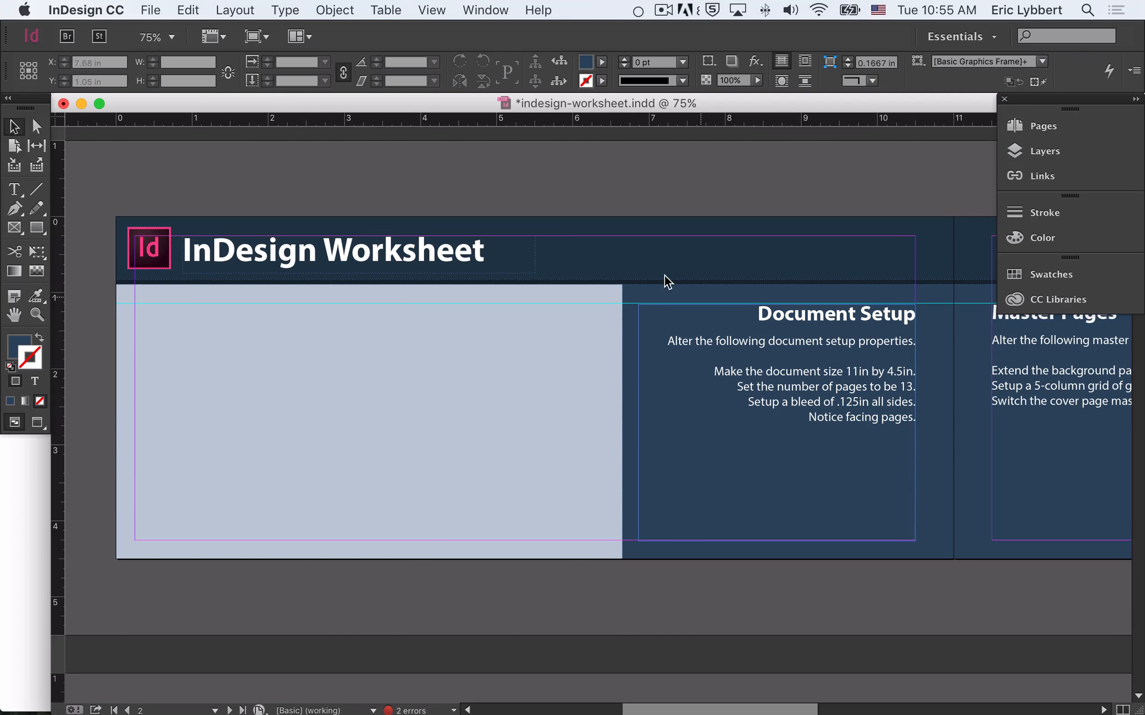
pyautogui.click(152, 11)
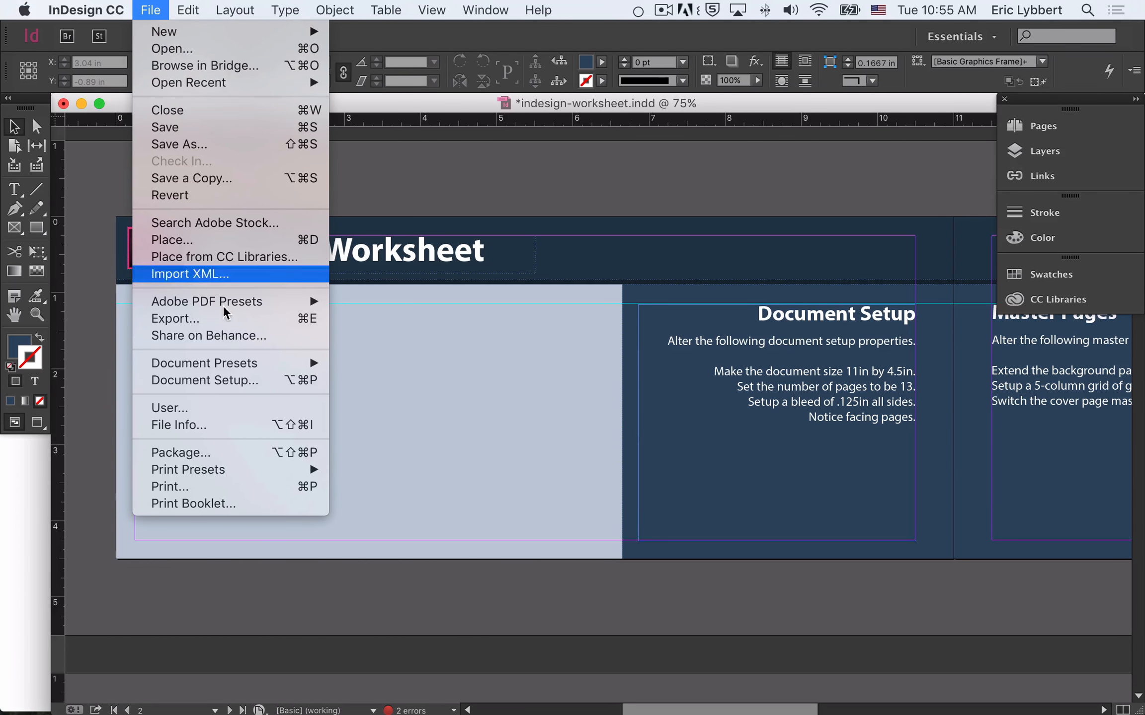
pyautogui.click(240, 391)
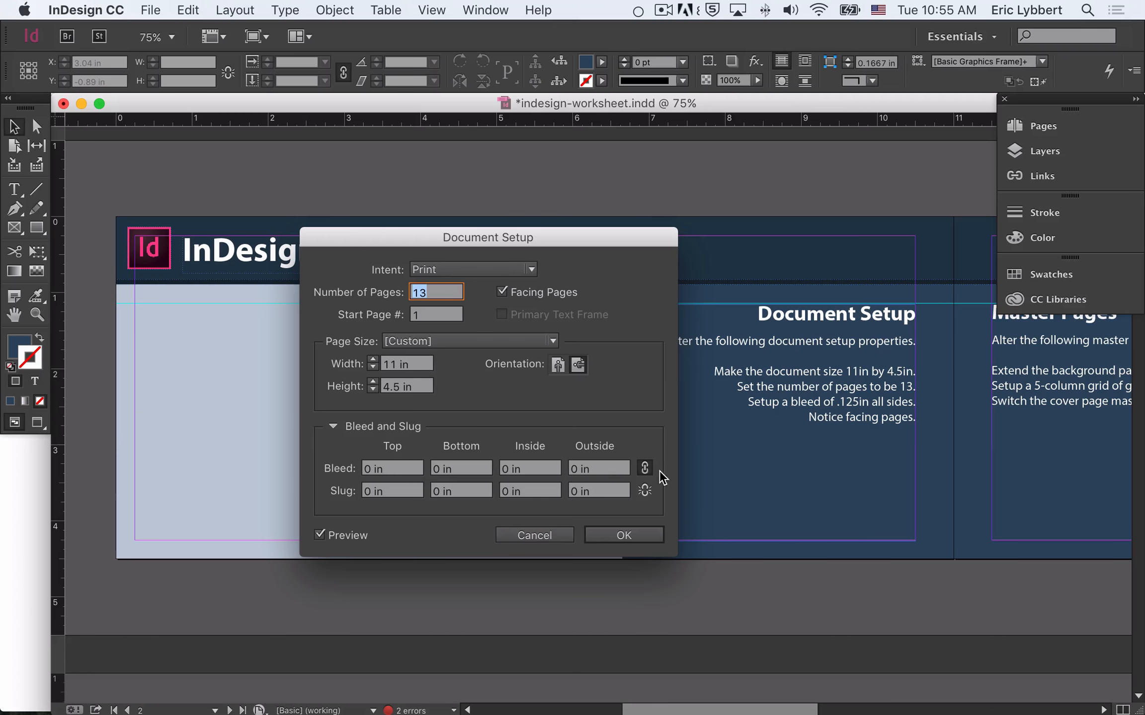
pyautogui.click(644, 468)
pyautogui.moveTo(369, 471); pyautogui.dragTo(359, 470)
pyautogui.write('.12')
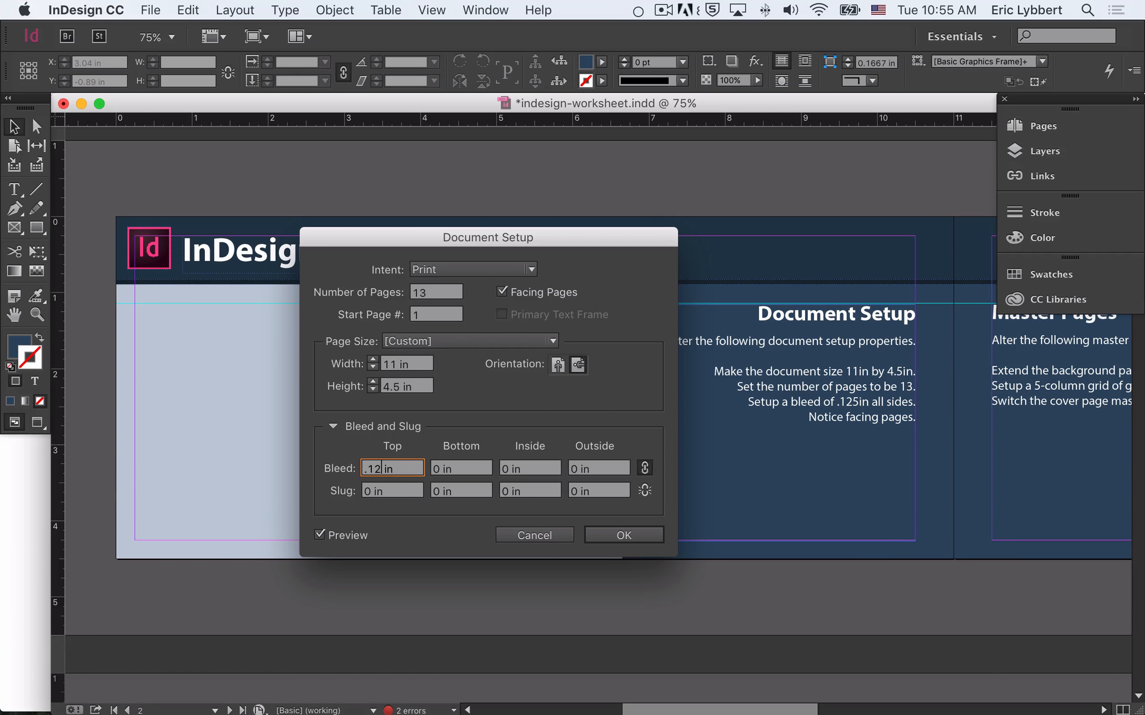
pyautogui.write('5')
pyautogui.click(458, 470)
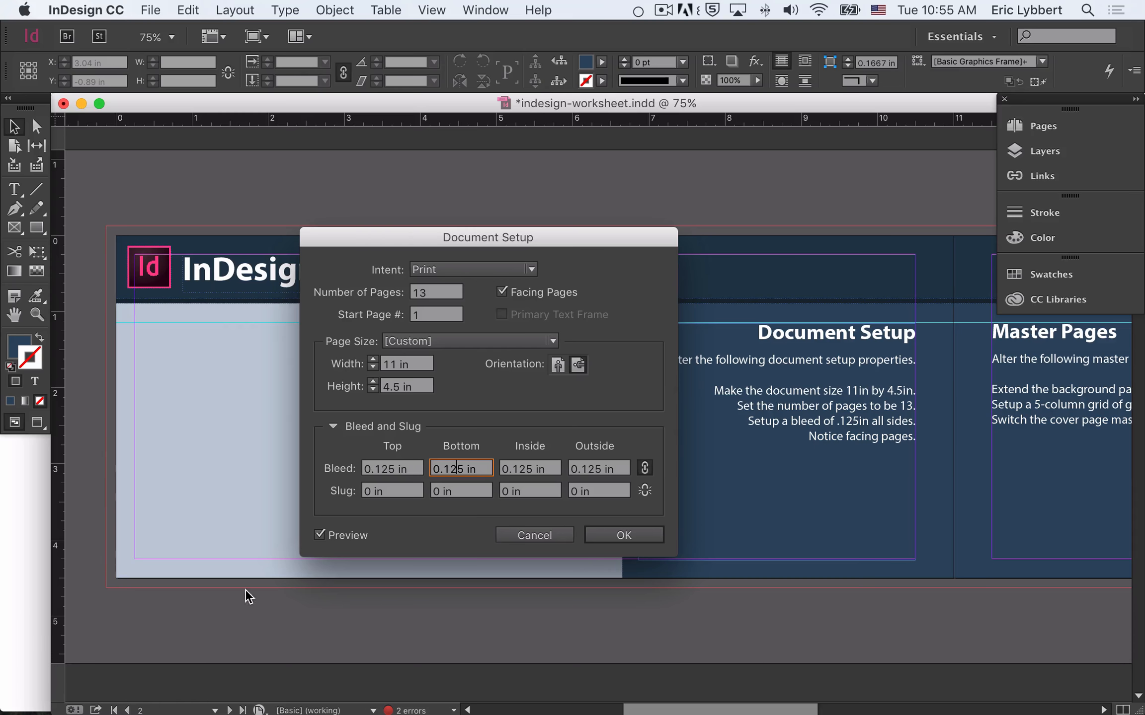
pyautogui.click(623, 535)
pyautogui.hscroll(2, 677, 479)
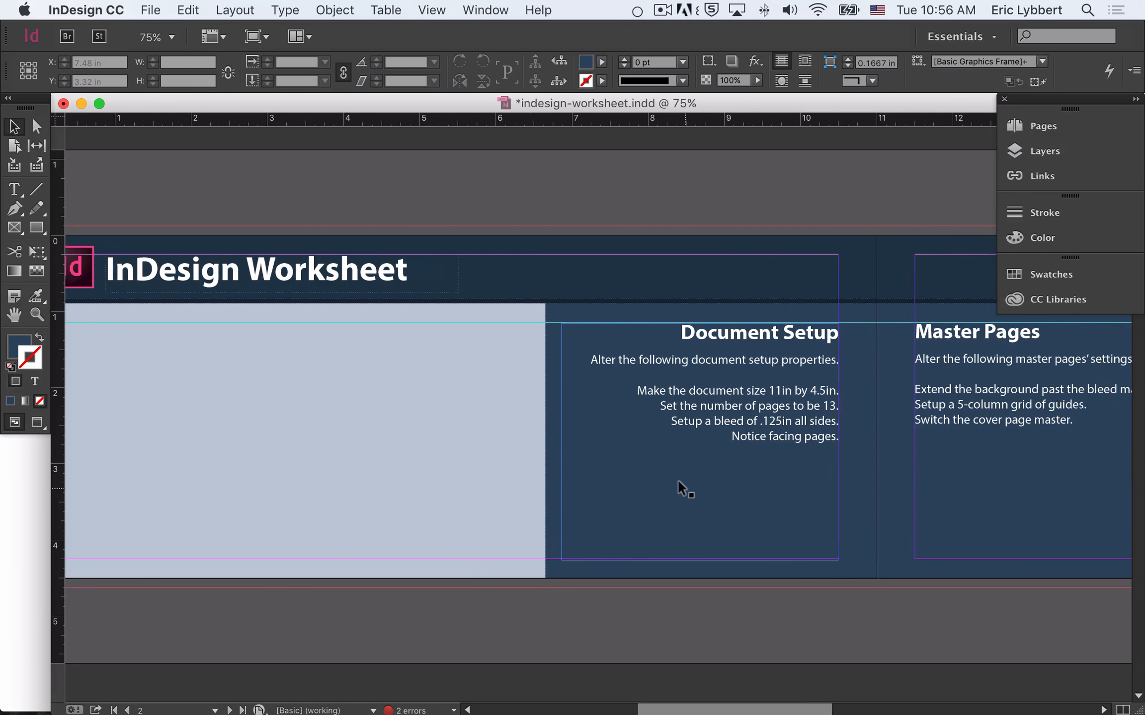
pyautogui.hscroll(11, 678, 481)
pyautogui.hscroll(-8, 678, 482)
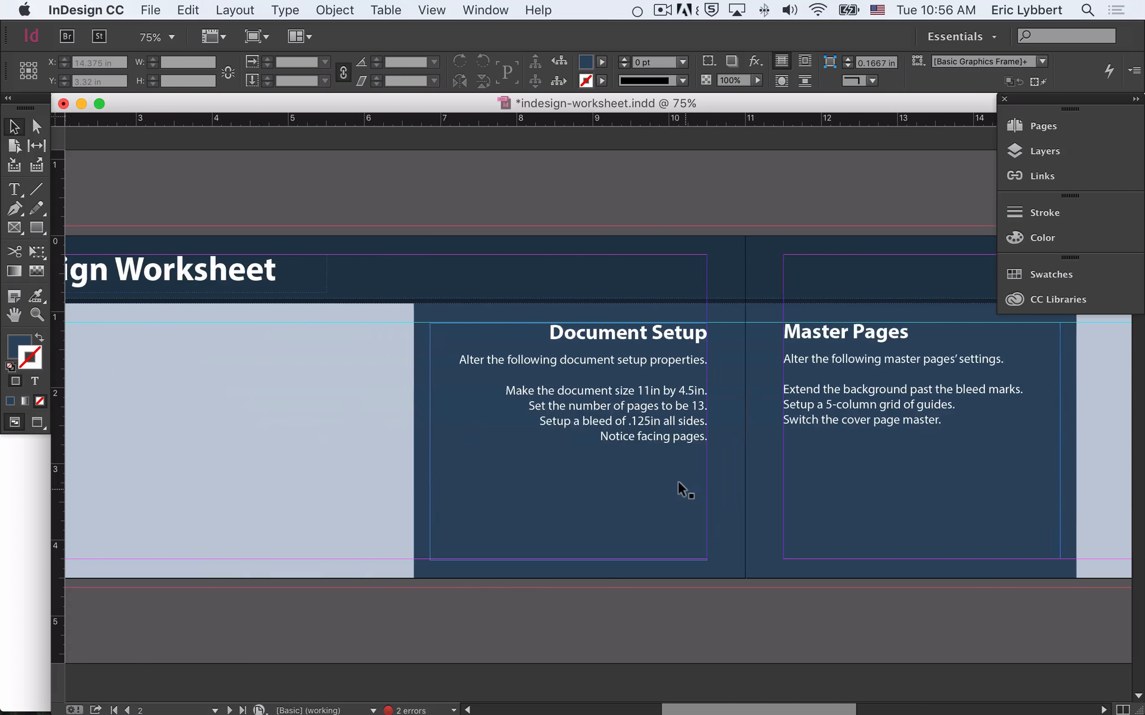
pyautogui.hscroll(-5, 678, 480)
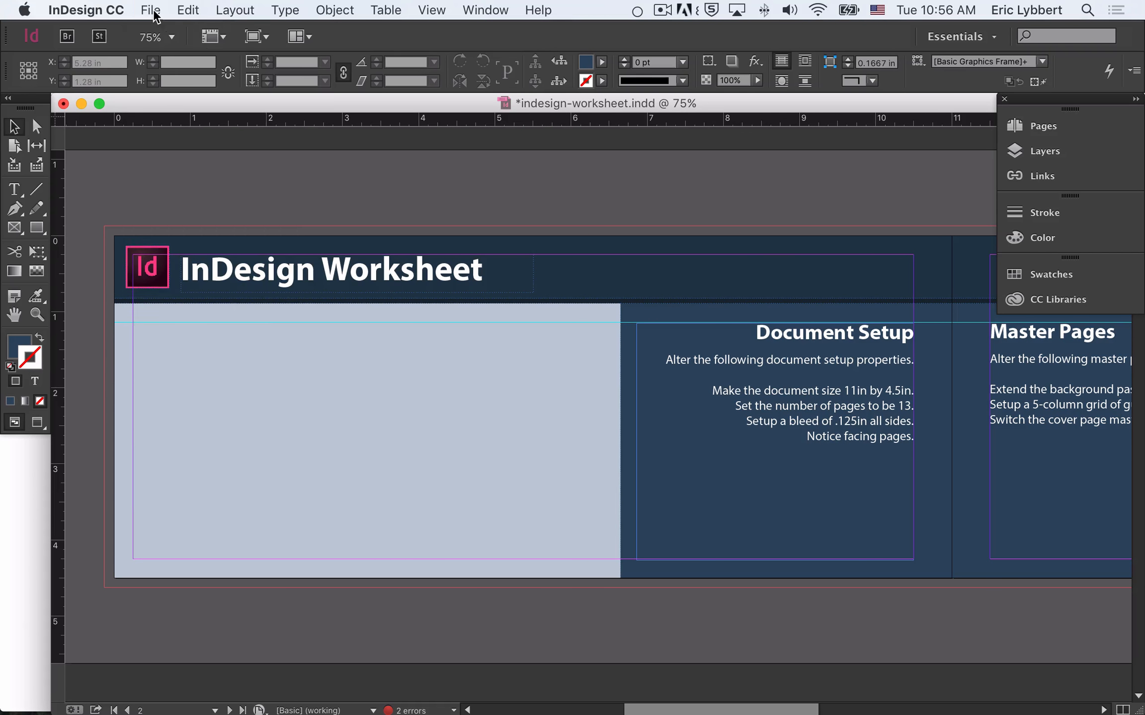
# Turn off Facing Pages in Document Setup and preview the single-page layout zoomed out to 25%
pyautogui.click(155, 15)
pyautogui.click(241, 378)
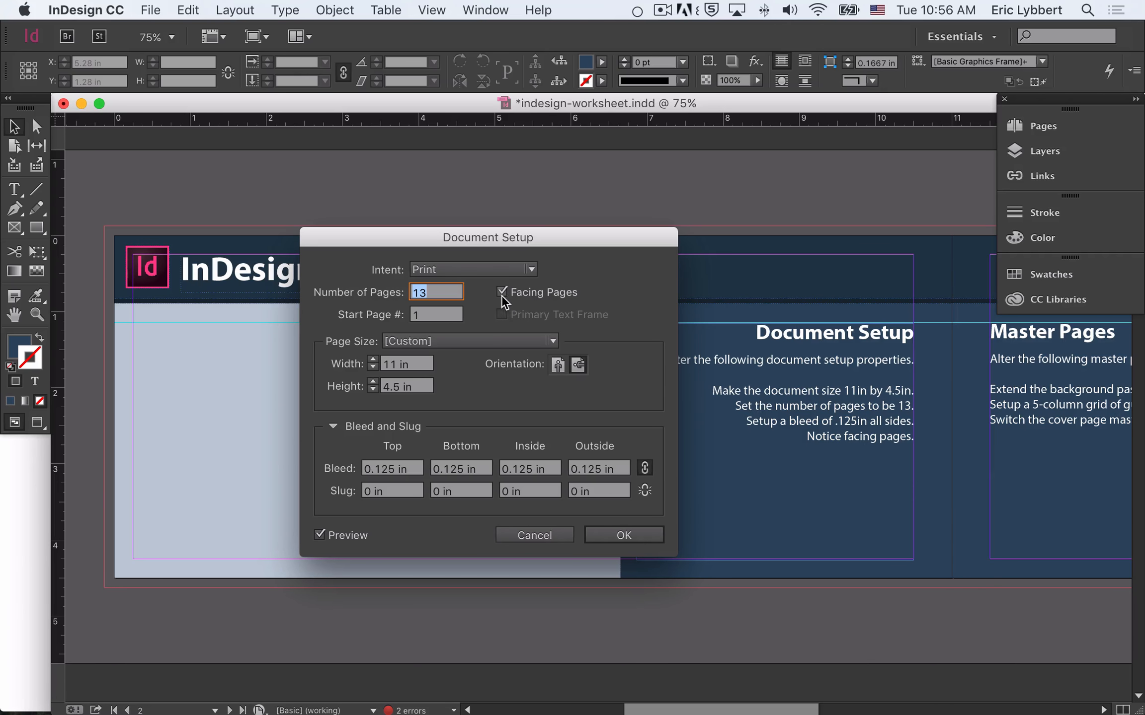
pyautogui.click(502, 293)
pyautogui.press('super+minus')
pyautogui.press('super+minus')
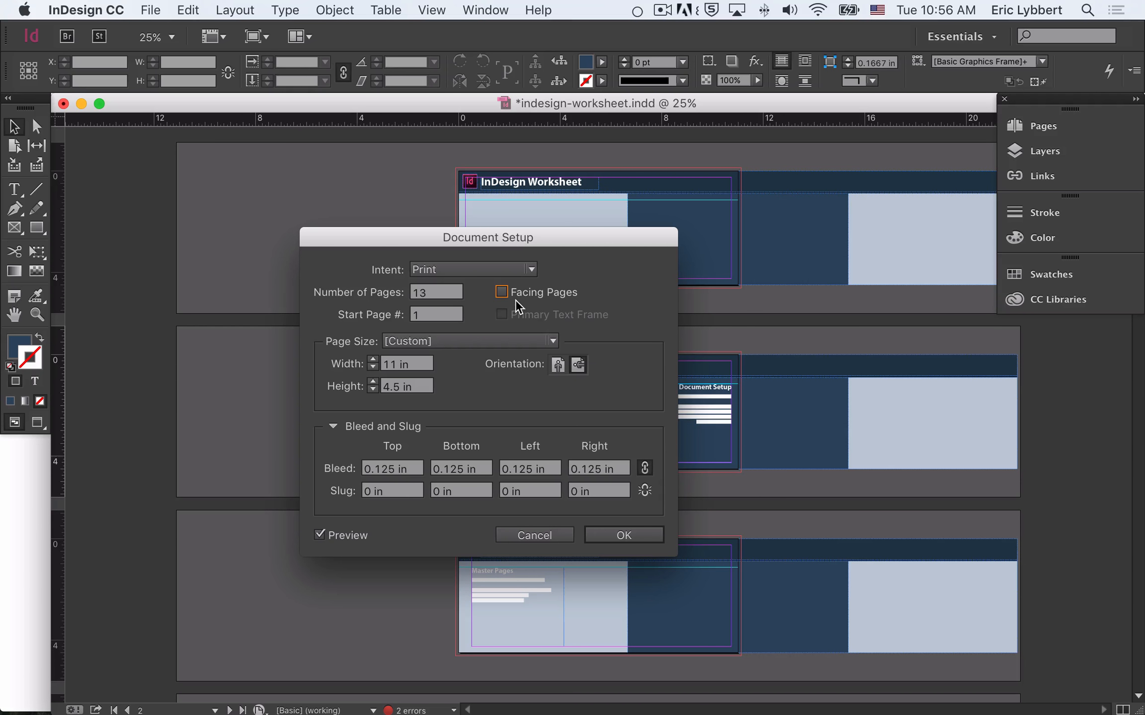
# Re-enable Facing Pages, examine the paired spreads behind the dialog, and accept the document setup
pyautogui.click(502, 292)
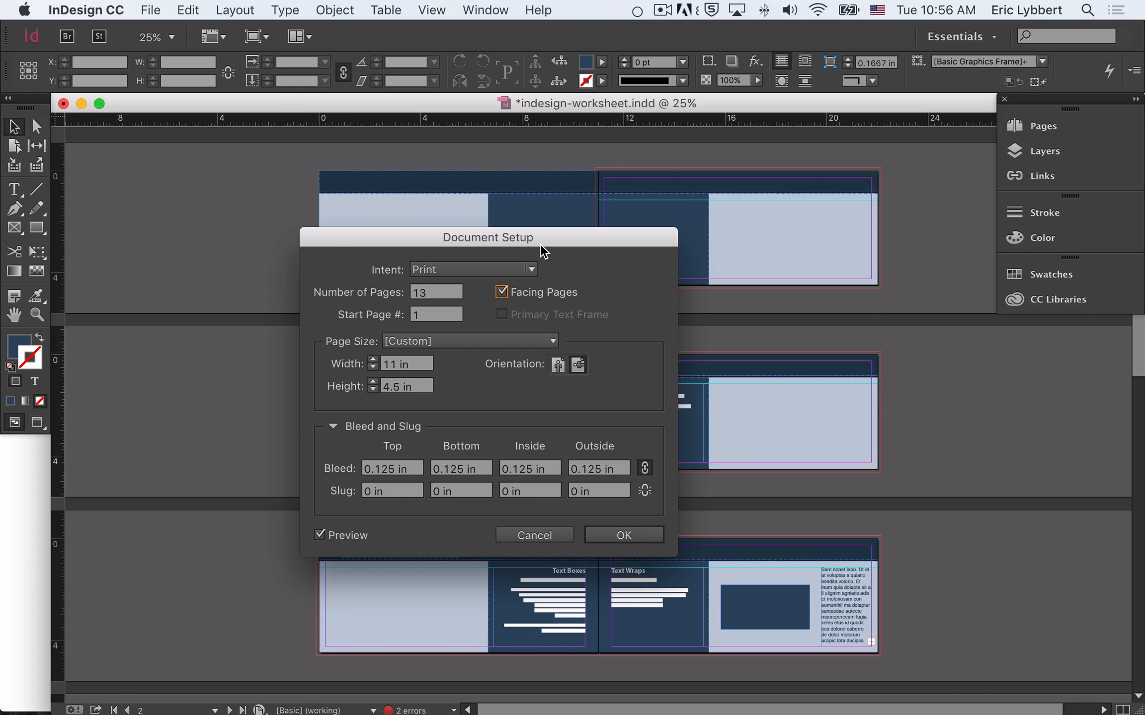
pyautogui.moveTo(541, 244); pyautogui.dragTo(276, 241)
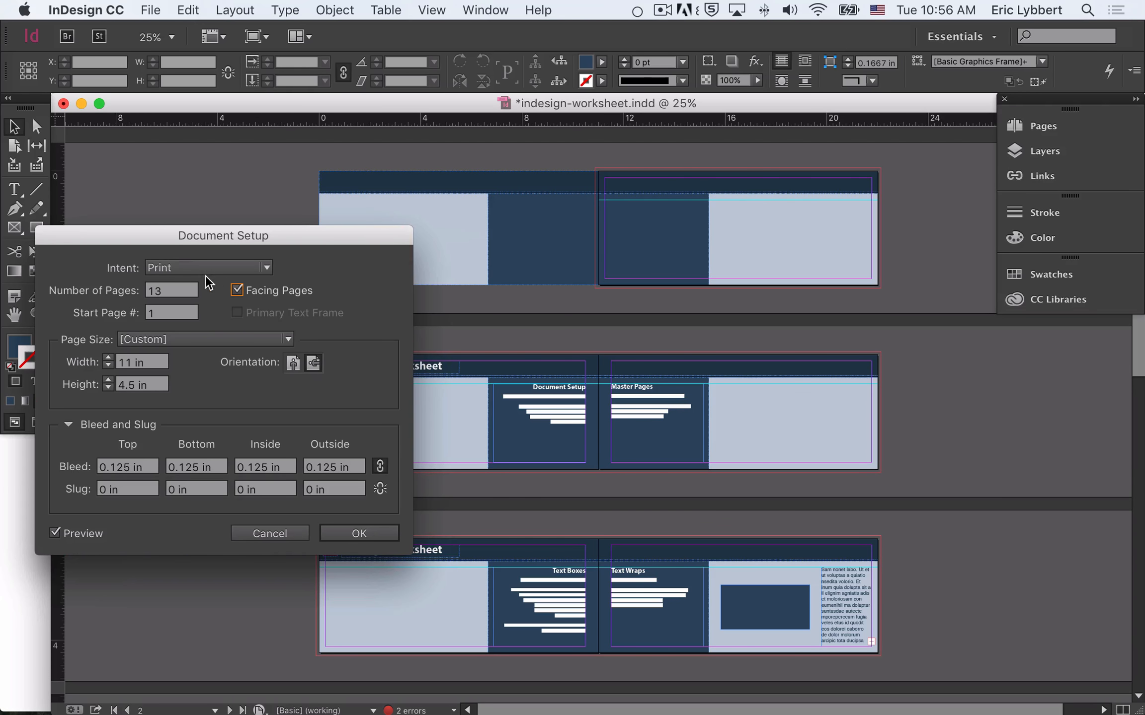
pyautogui.moveTo(224, 241); pyautogui.dragTo(735, 271)
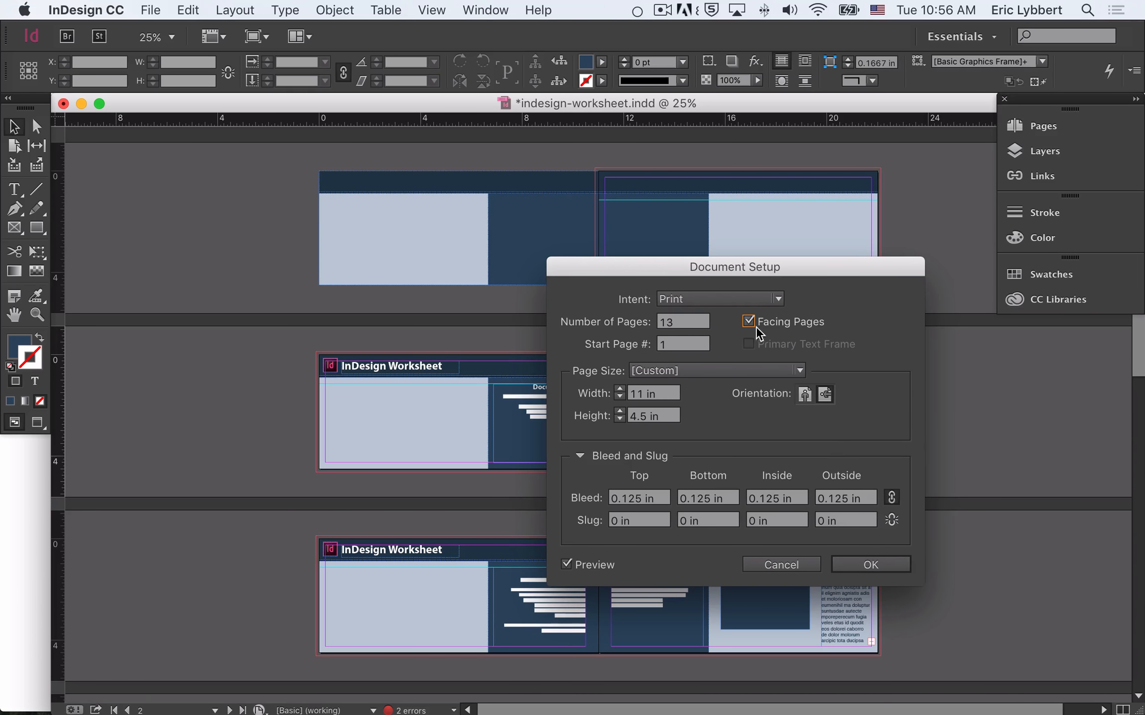
pyautogui.click(870, 564)
pyautogui.press('super+equal')
pyautogui.press('super+equal')
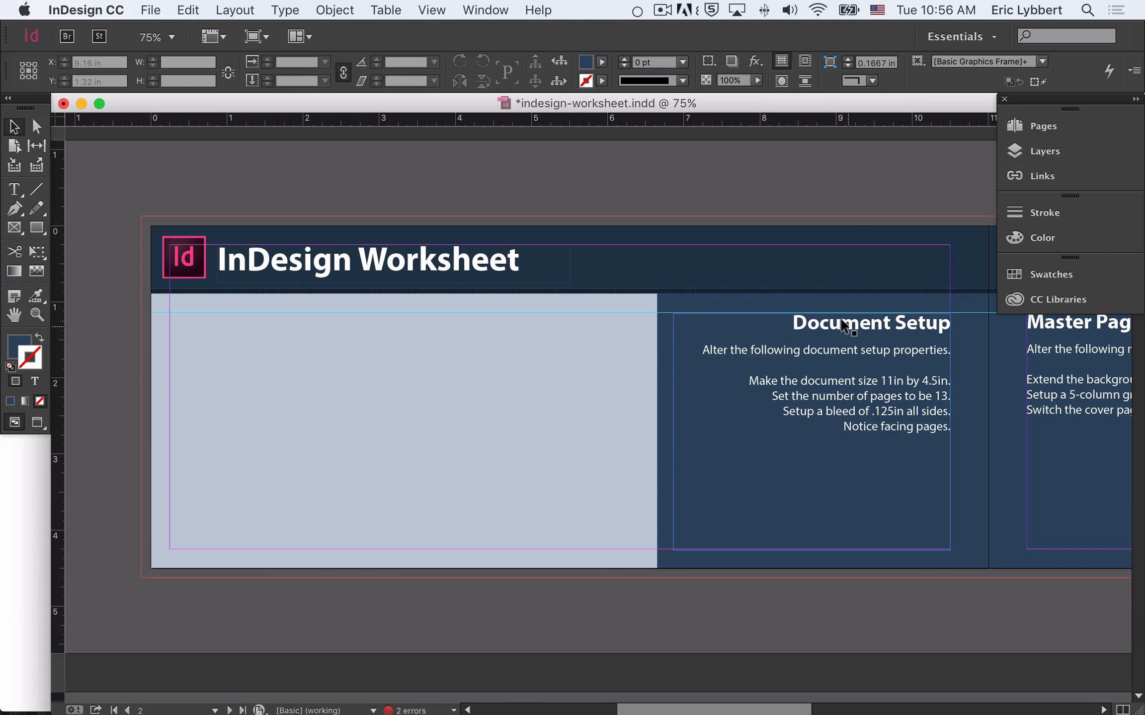